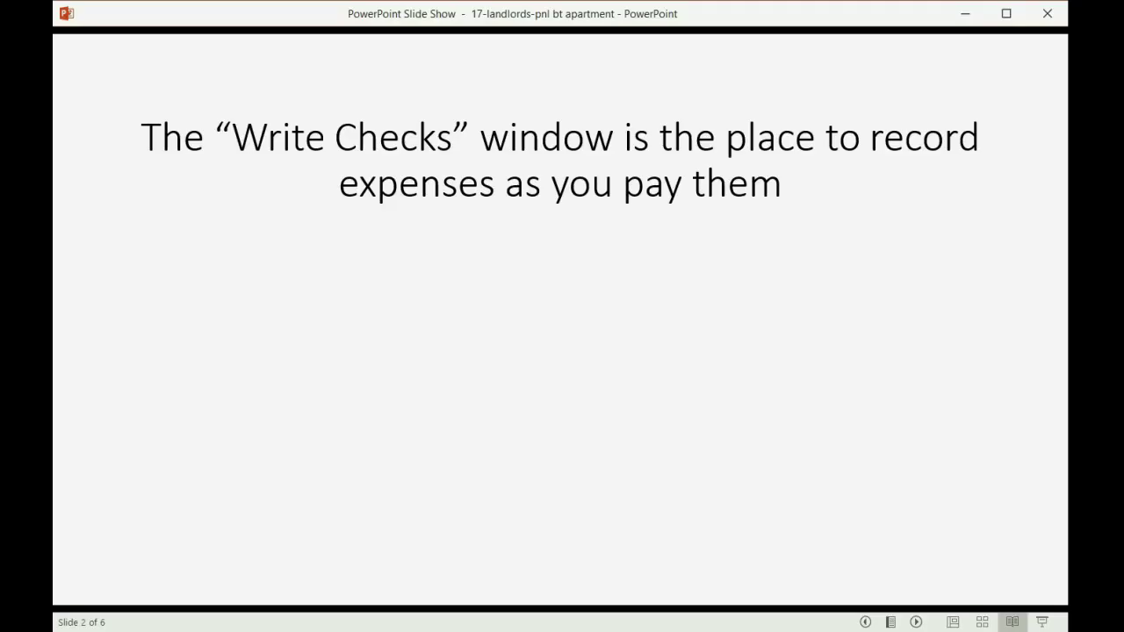
- Reveal that entering check information is simple, then advance to the trial balance slide 3
key("Right")
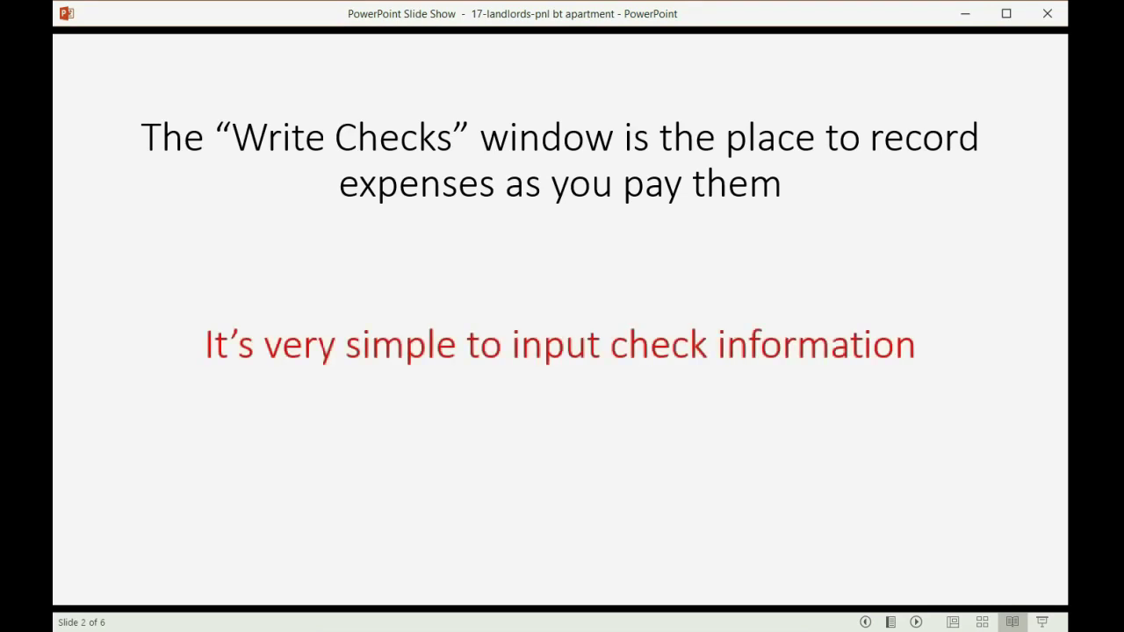
key("Right")
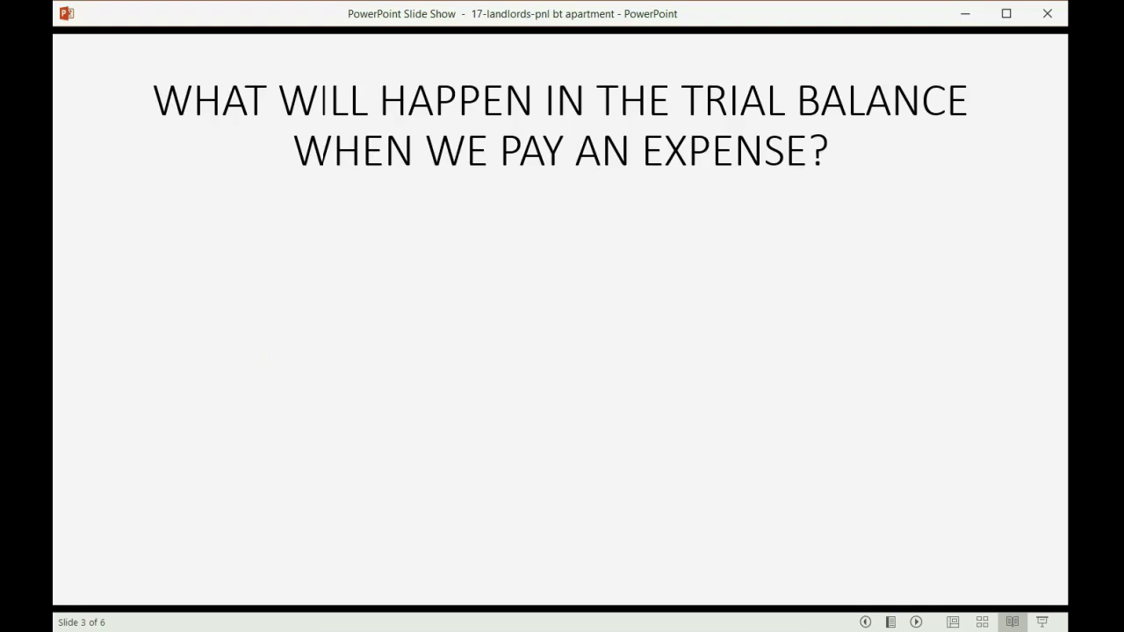
- Reveal the 'expense goes up' and 'cash in bank goes down' points with the downward arrow
key("Right")
key("Right")
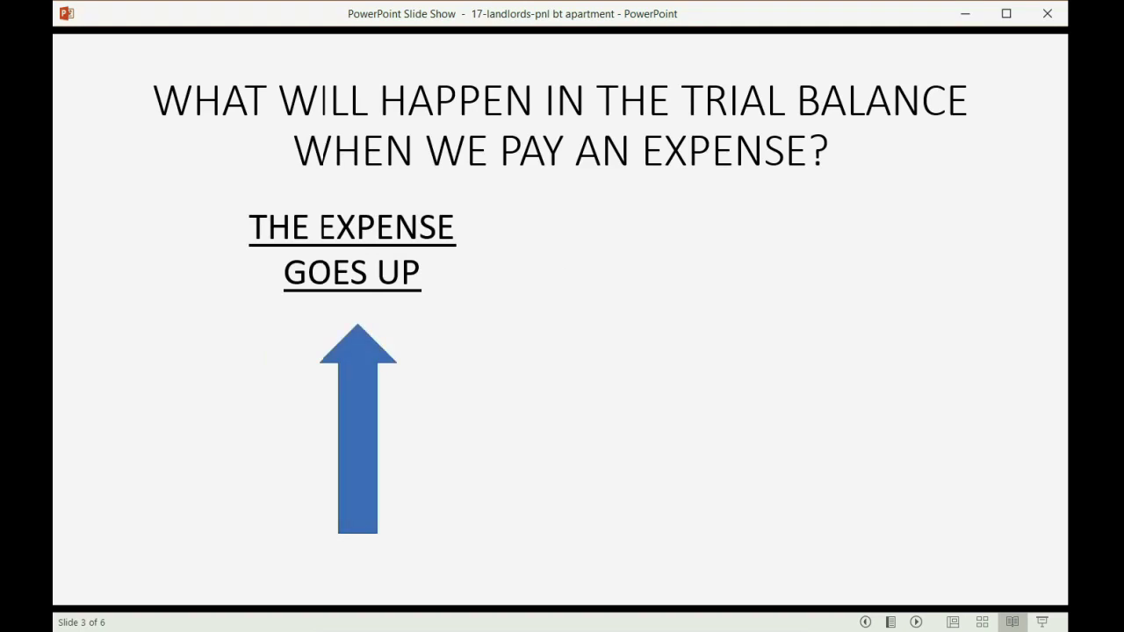
key("Right")
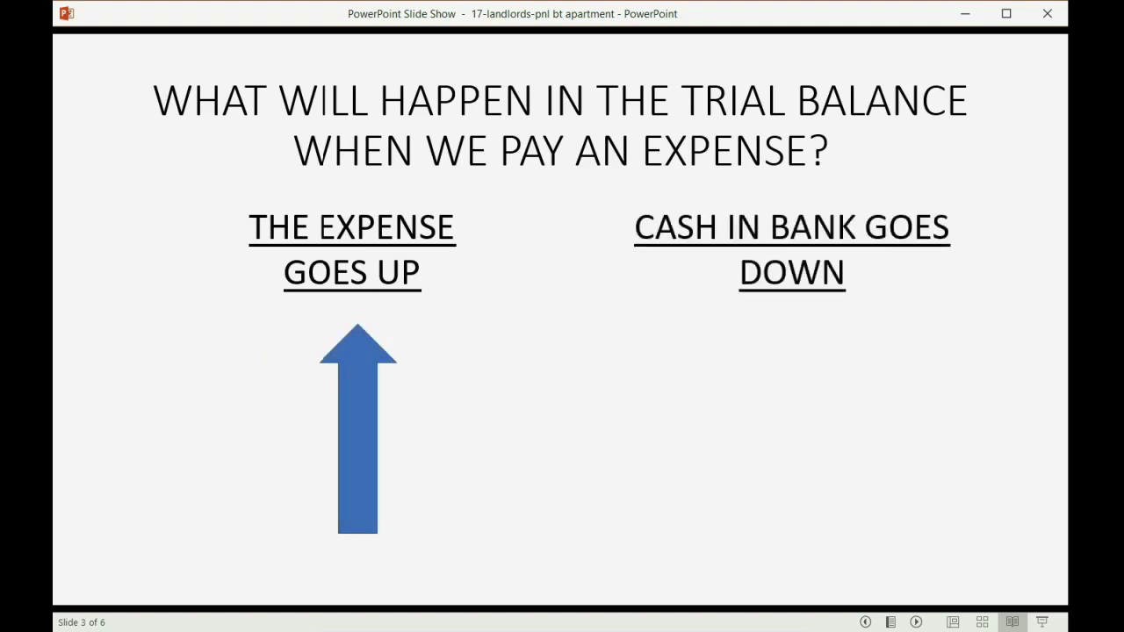
key("Right")
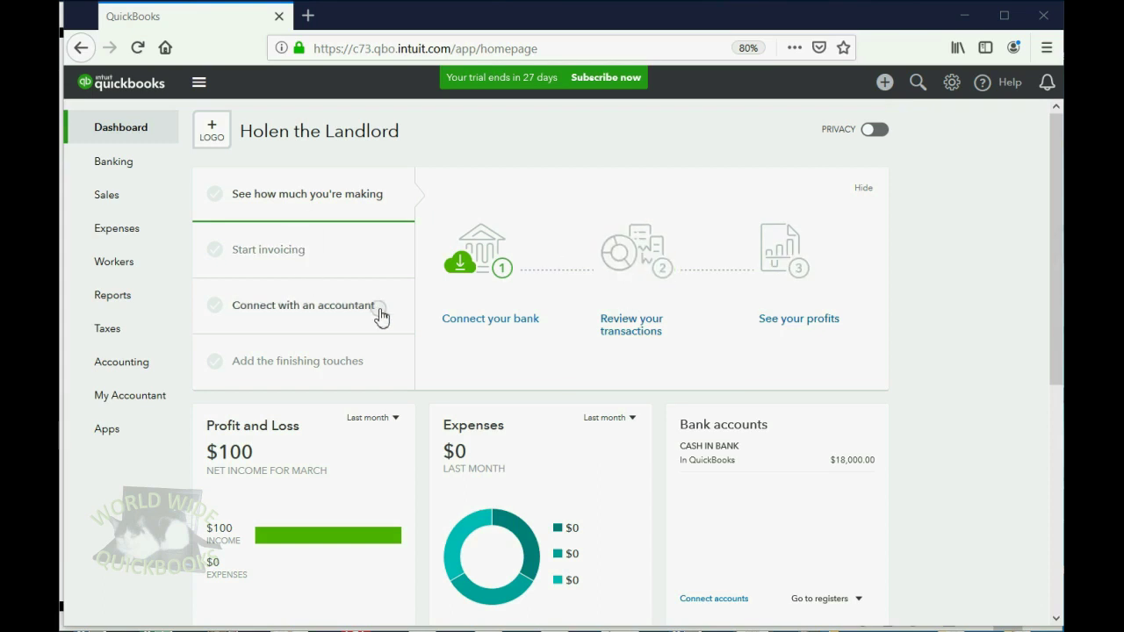
- Open the Profit and Loss by Tenant custom report from Reports, showing all dates
left_click(121, 298)
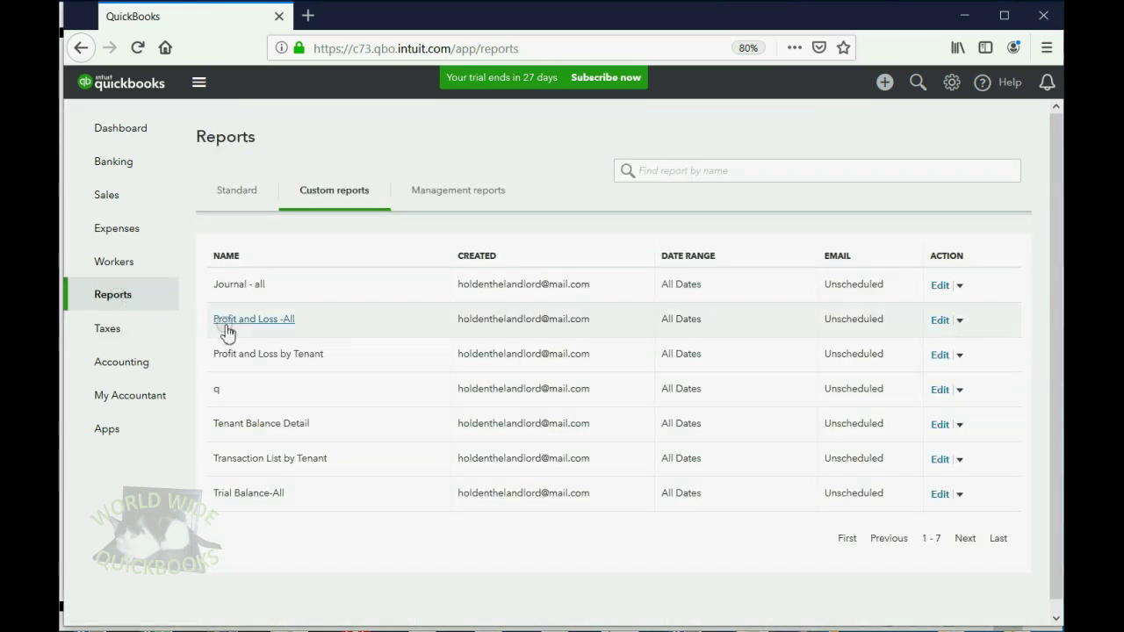
left_click(253, 332)
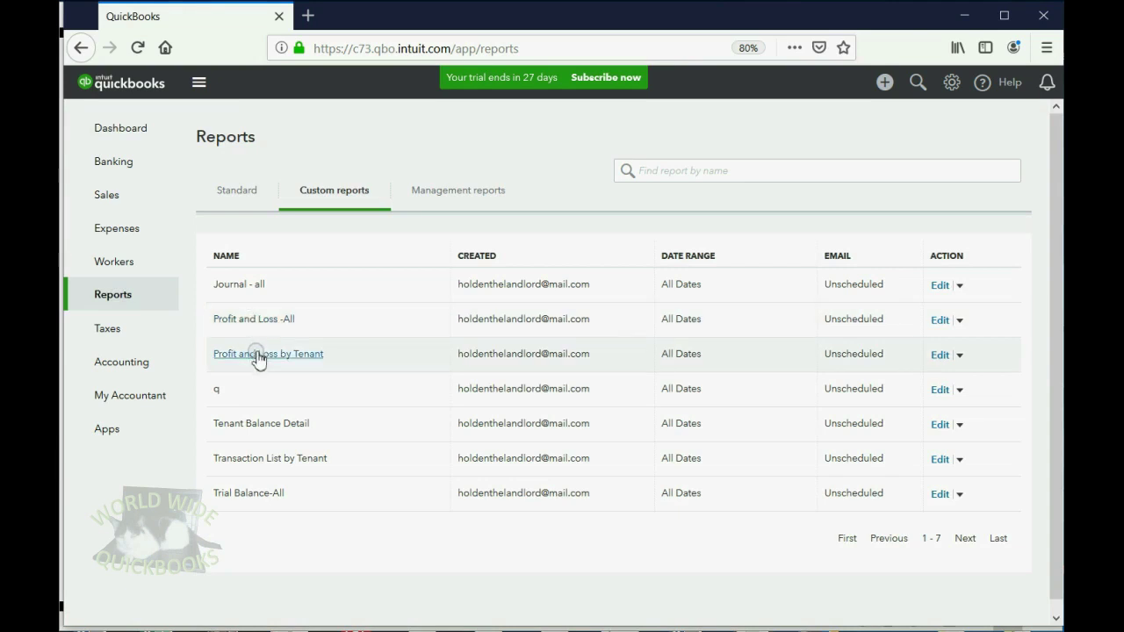
left_click(256, 354)
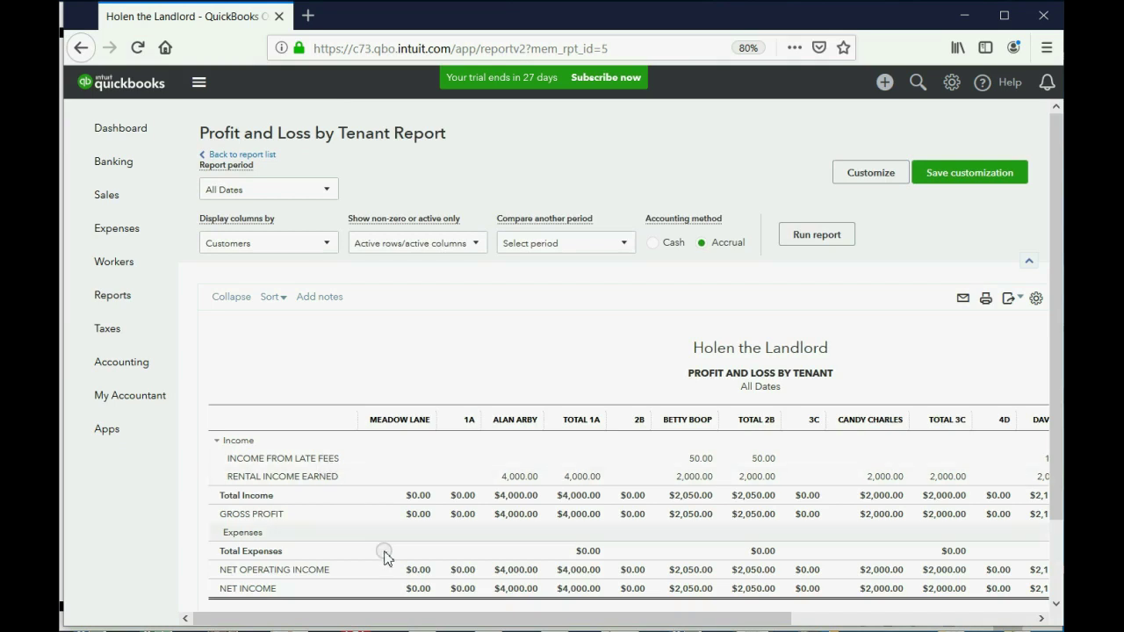
left_click(412, 570)
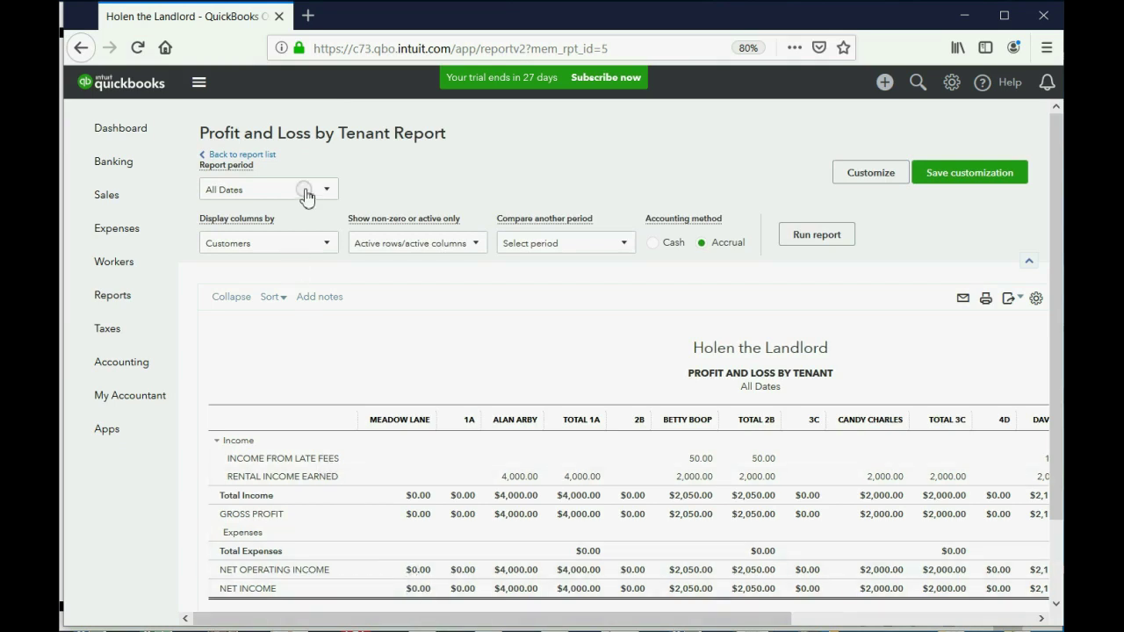
left_click(446, 620)
left_click_drag(446, 618, 461, 600)
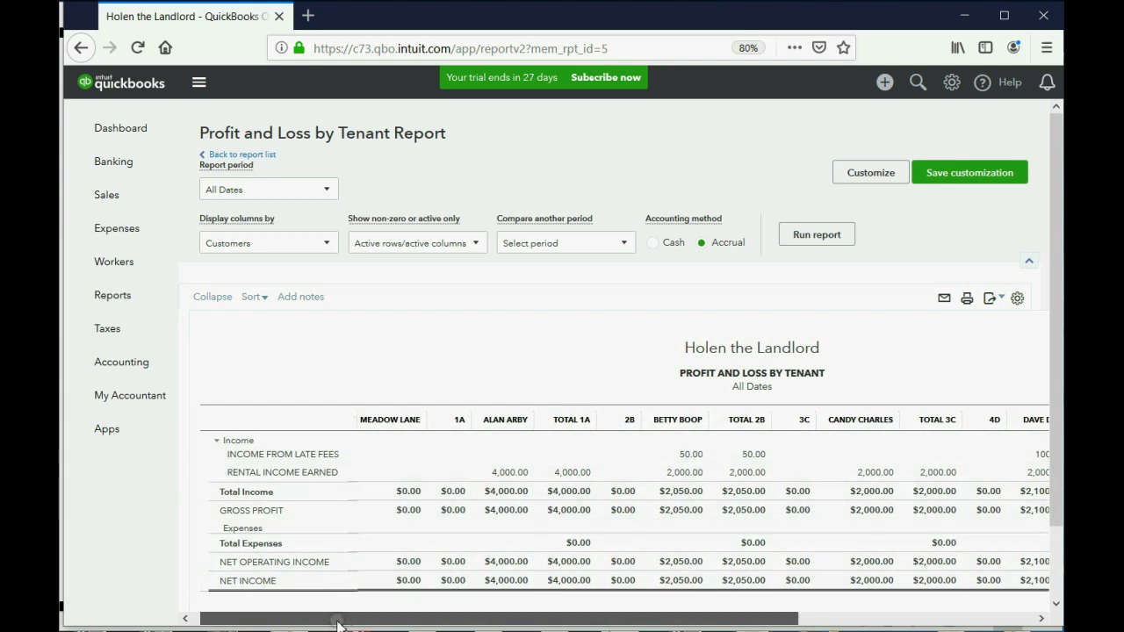
mouse_move(338, 622)
left_mouse_down()
mouse_move(381, 622)
mouse_move(326, 618)
left_mouse_up()
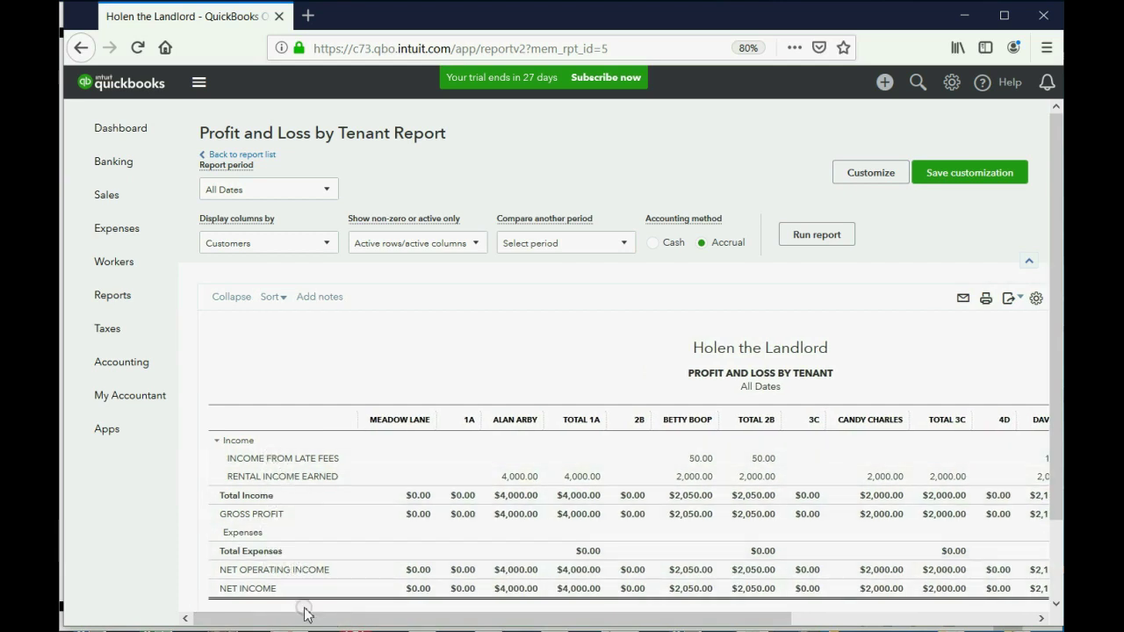
mouse_move(305, 613)
left_mouse_down()
mouse_move(582, 612)
mouse_move(319, 603)
left_mouse_up()
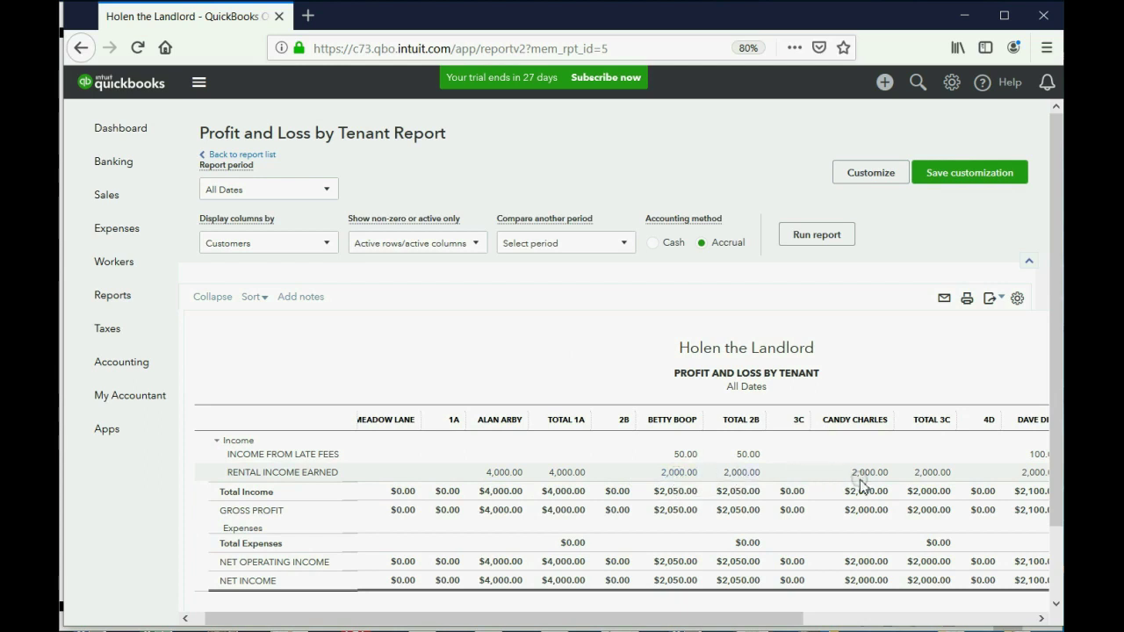
left_click_drag(776, 609, 941, 607)
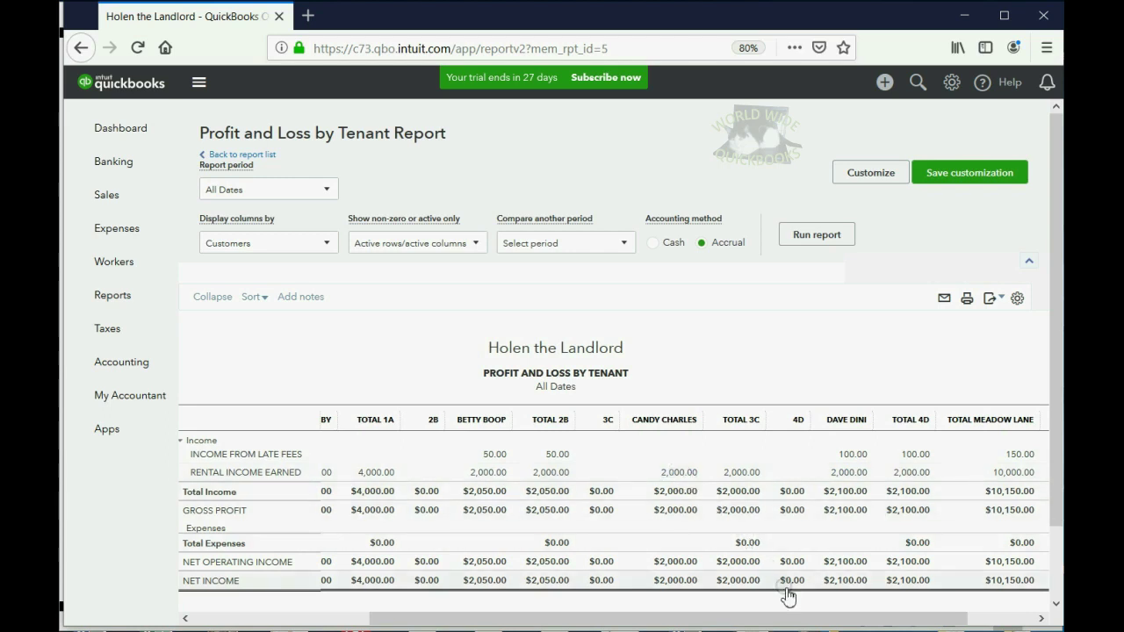
left_click_drag(792, 618, 593, 623)
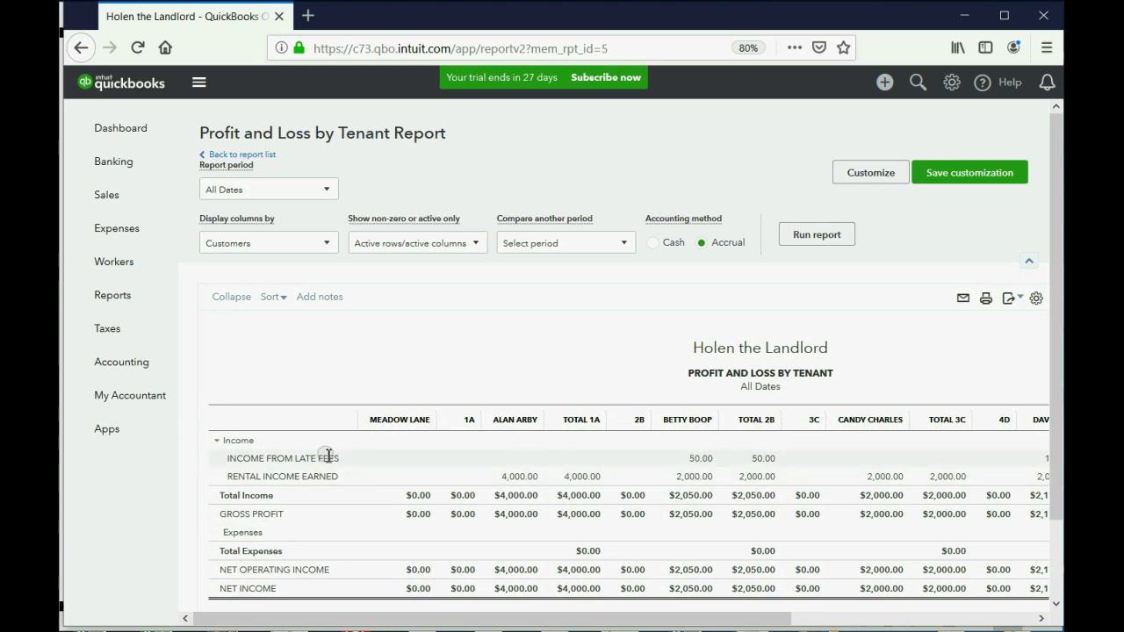
left_click_drag(577, 621, 690, 615)
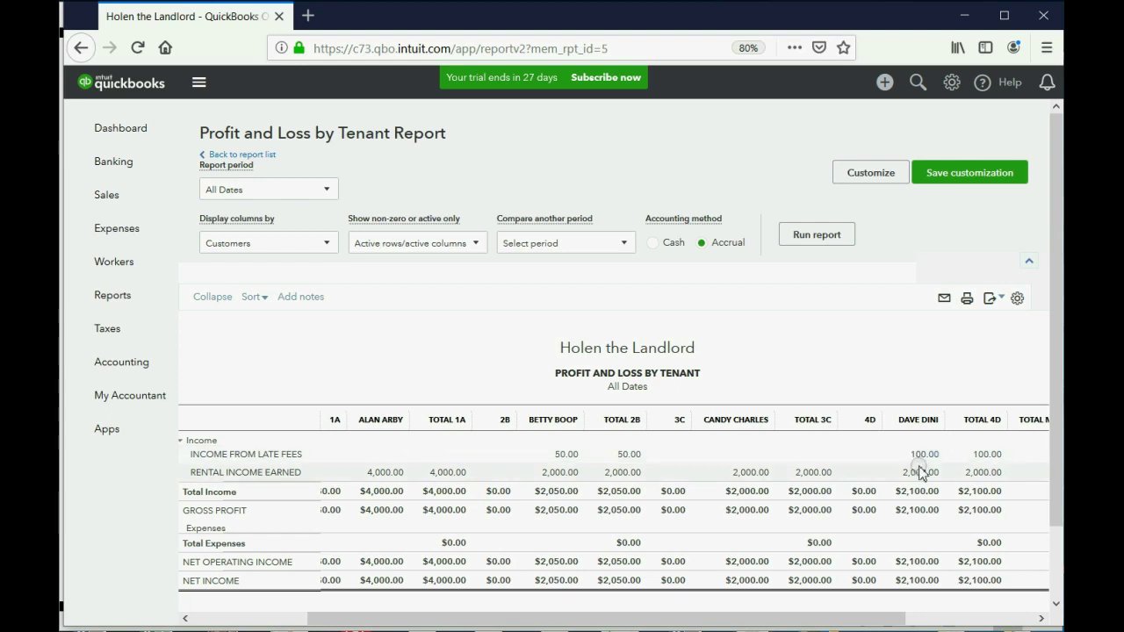
left_click(924, 570)
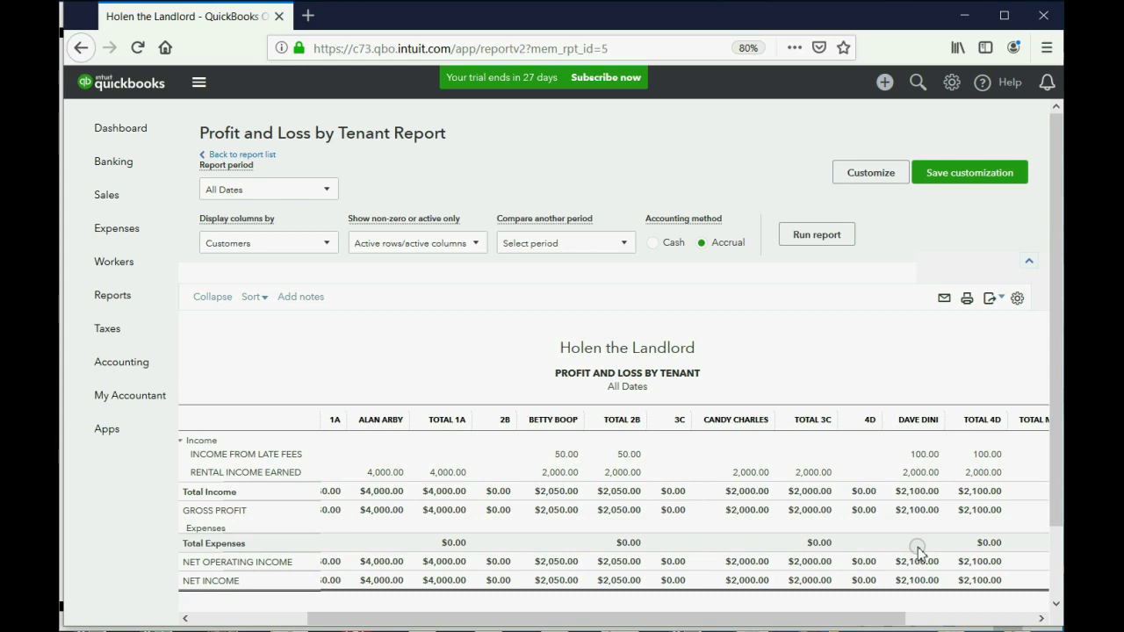
- Reveal slide 5's check #1 bullets: $200 Staples supplies for 1a, unbilled, tenant P&L and Trial Balance change
key("alt+Tab")
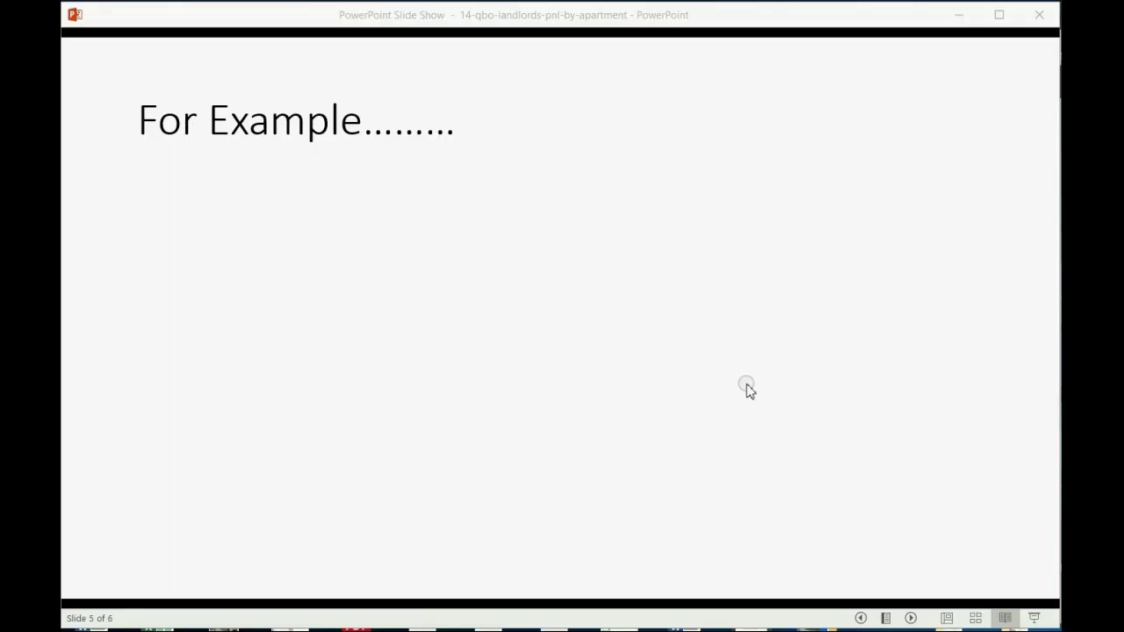
left_click(747, 390)
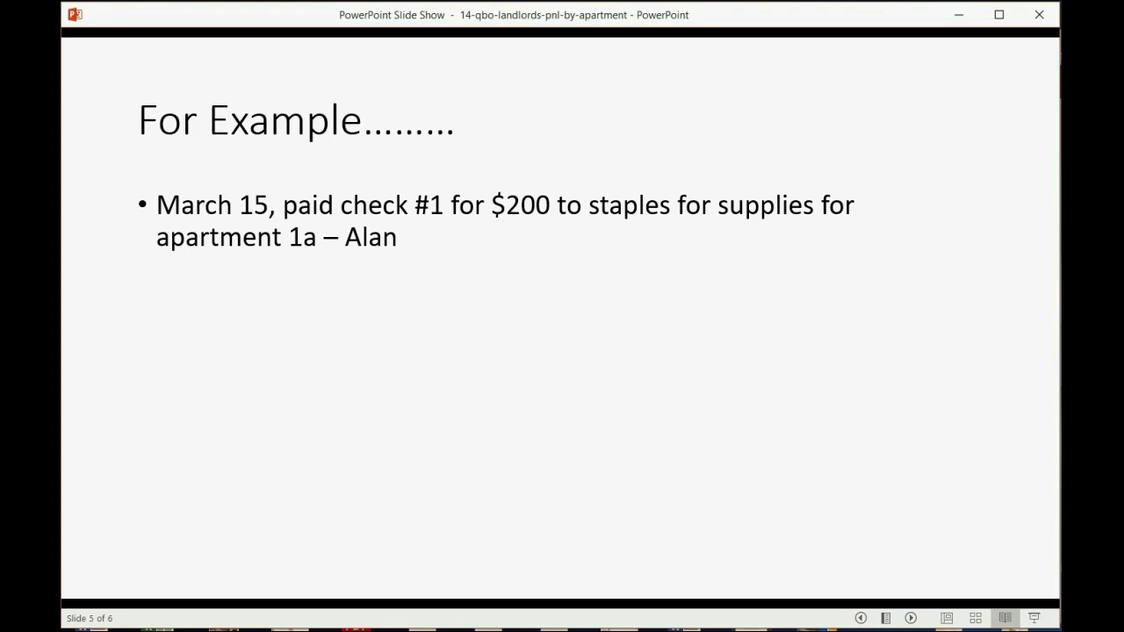
key("Right")
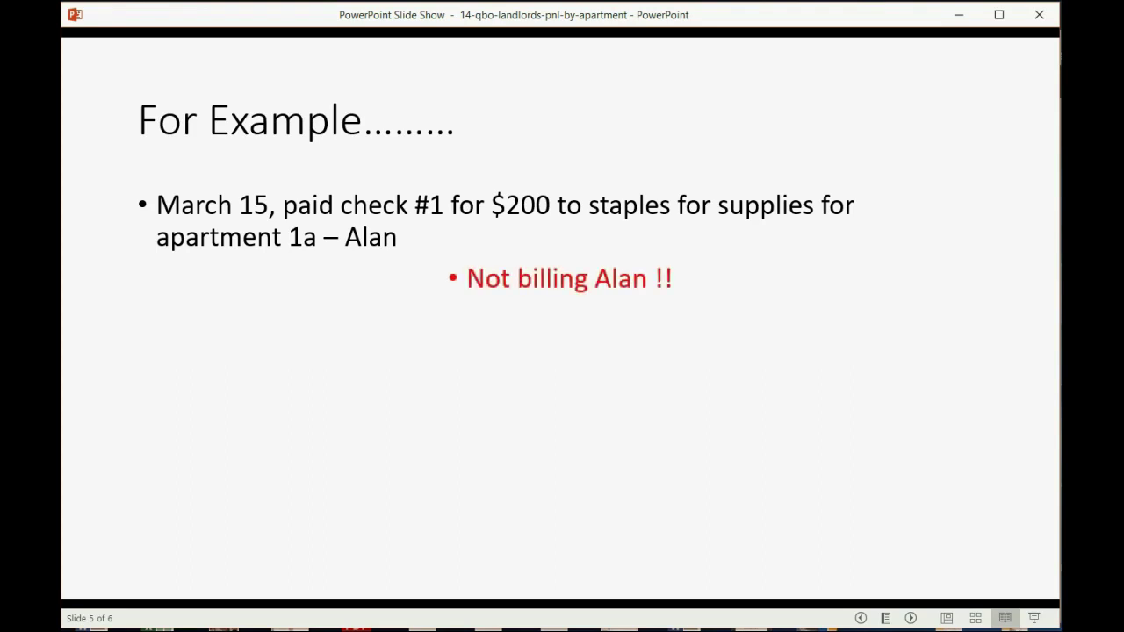
key("Right")
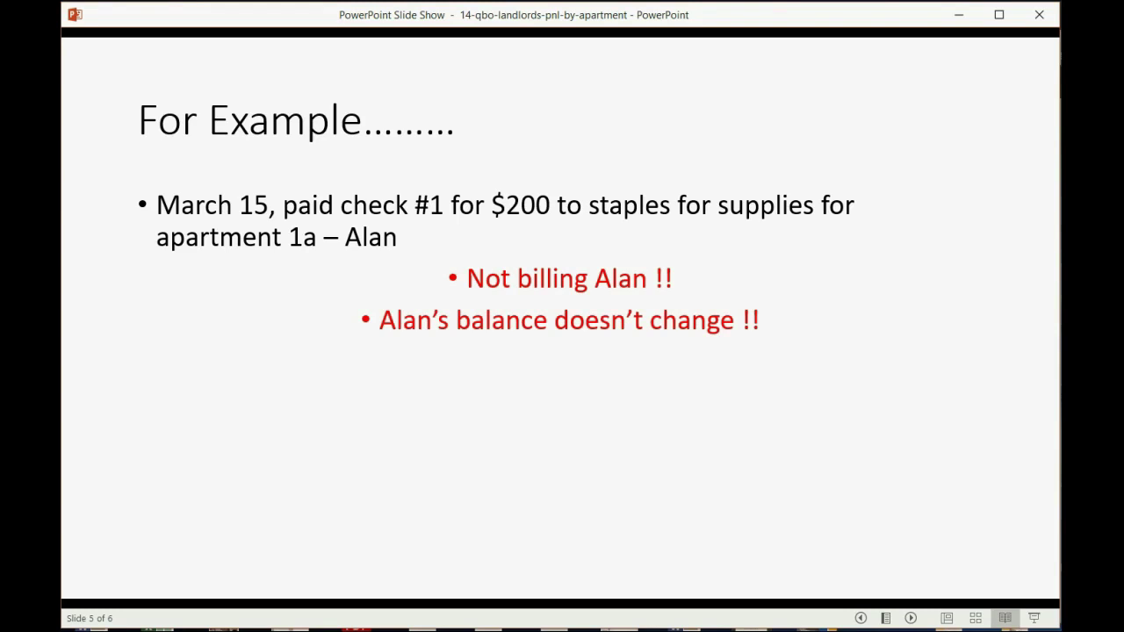
key("Right")
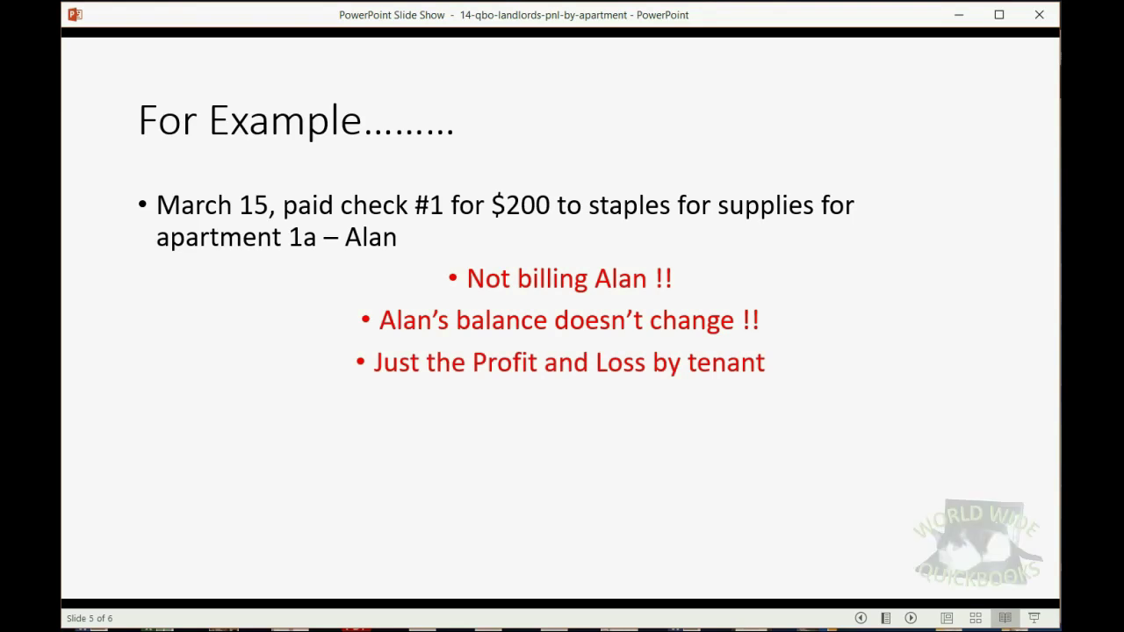
key("Right")
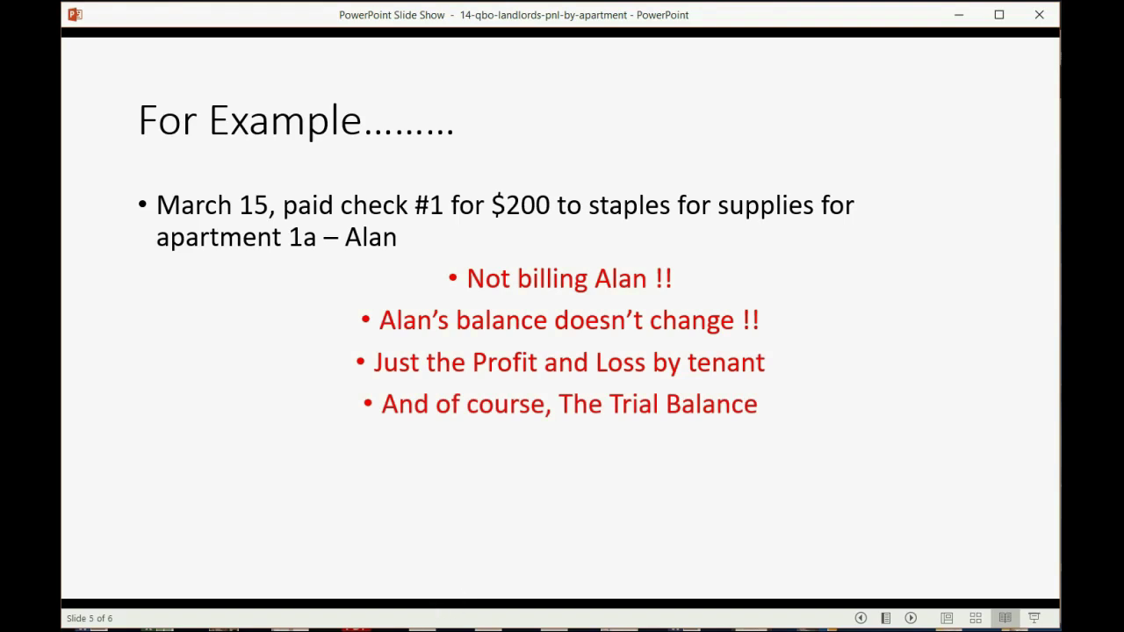
- Start a blank Check #1 from the Expenses page, paying from CASH IN BANK ($18,000.00)
mouse_move(722, 628)
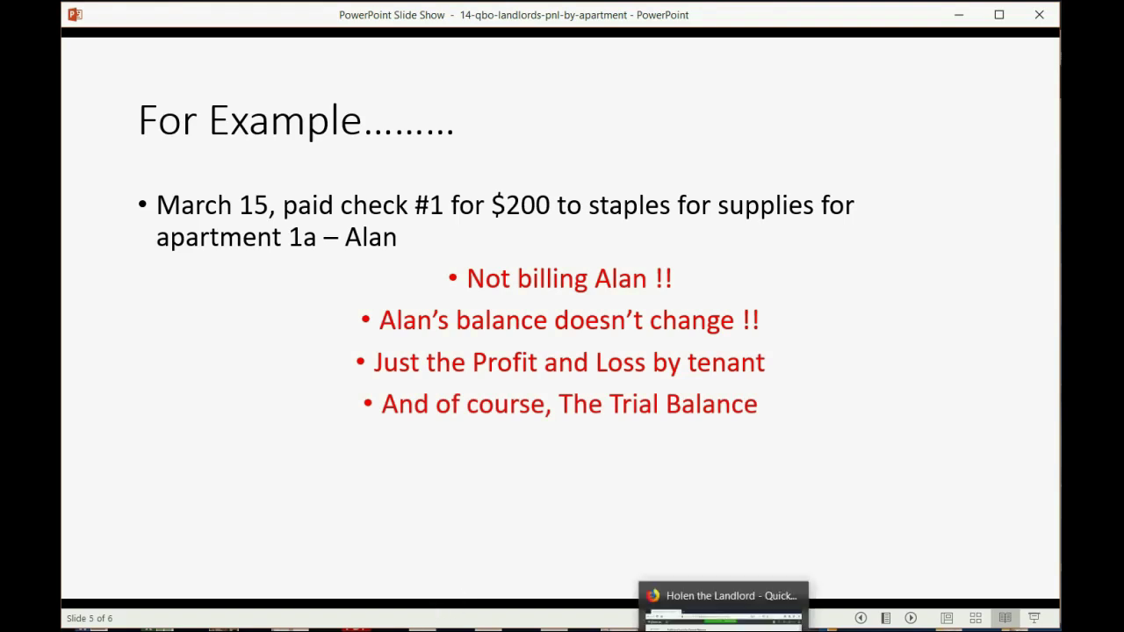
left_click(722, 580)
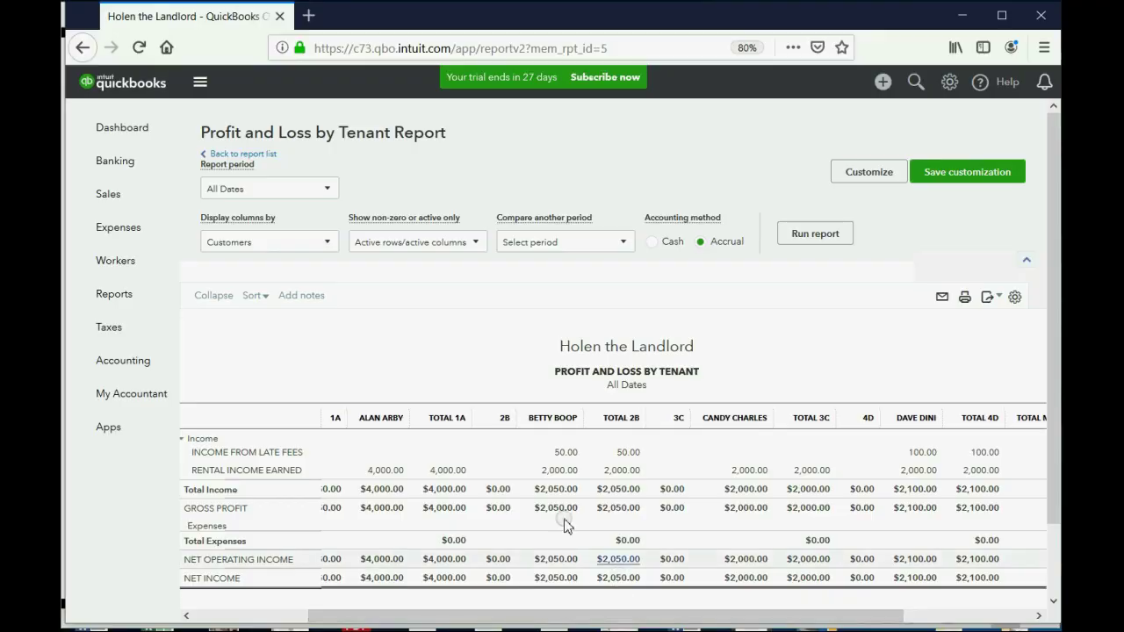
left_click(129, 230)
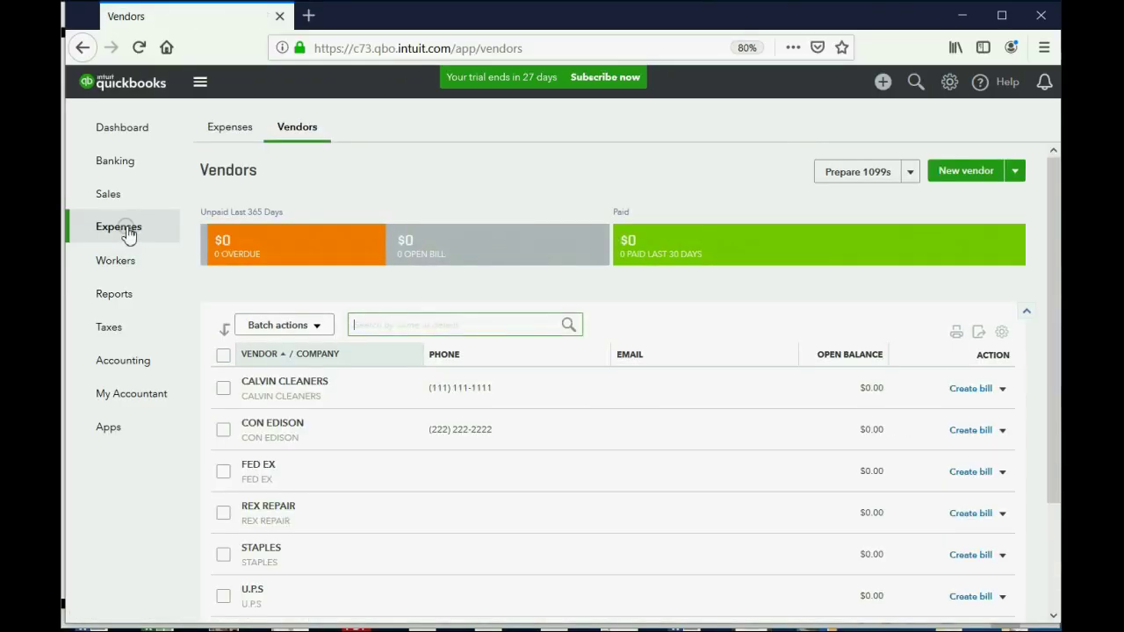
left_click(235, 128)
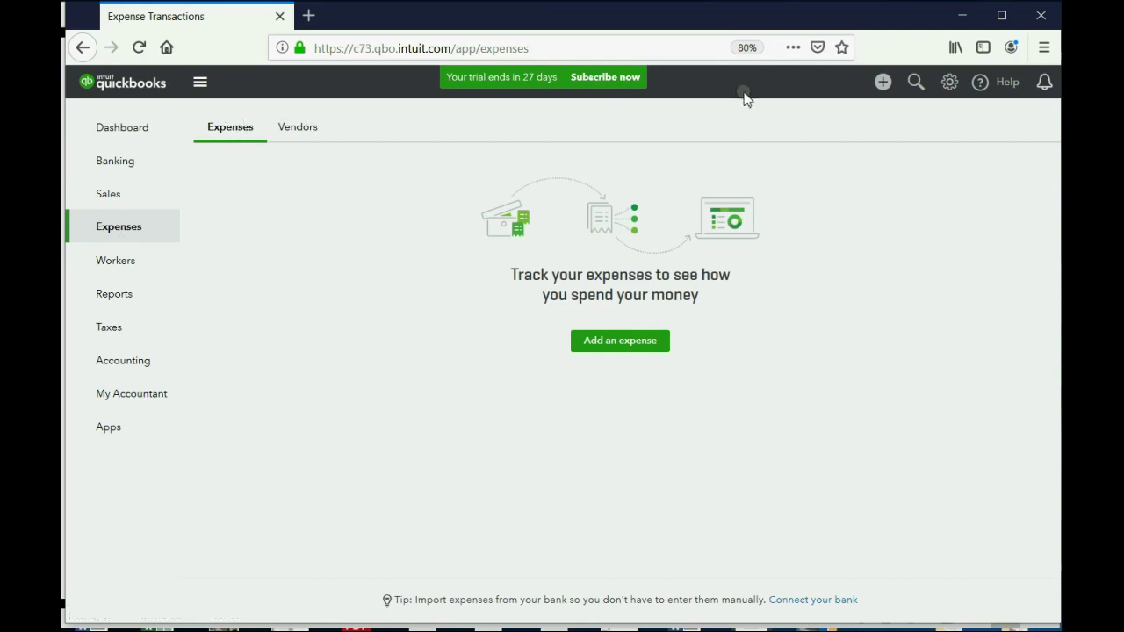
left_click(883, 82)
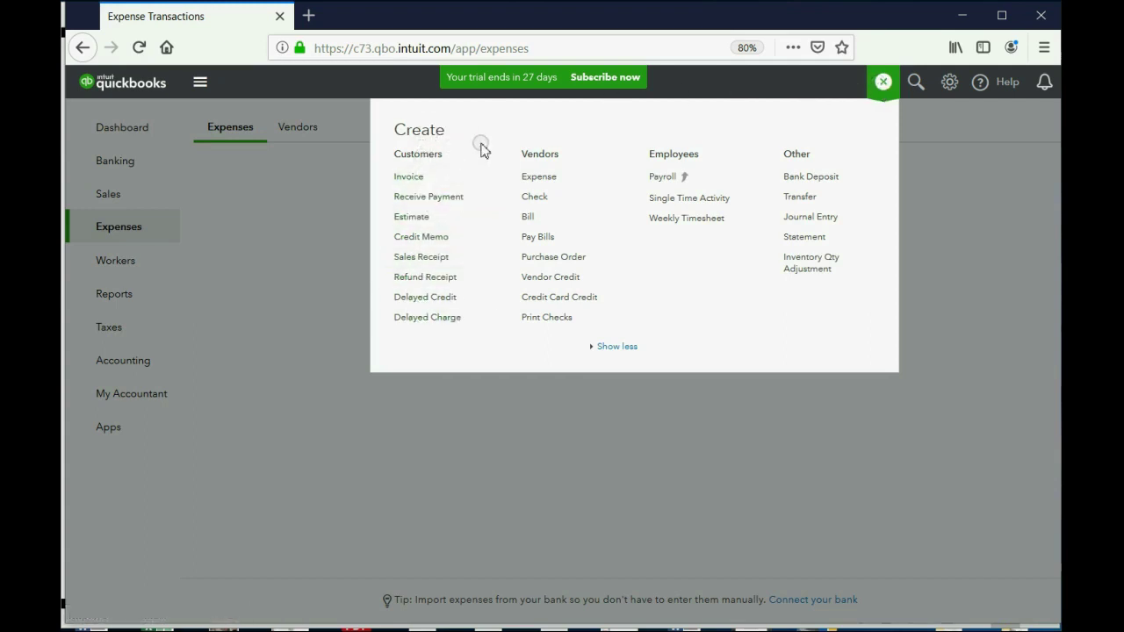
left_click(535, 199)
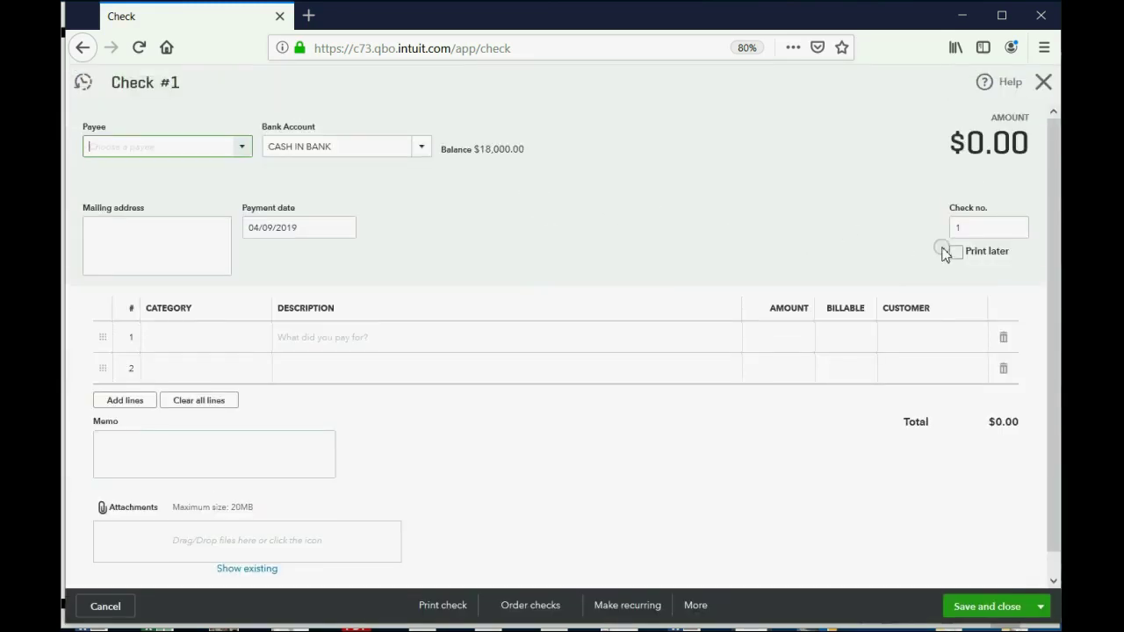
- Make STAPLES the payee on Check #1
left_click(989, 231)
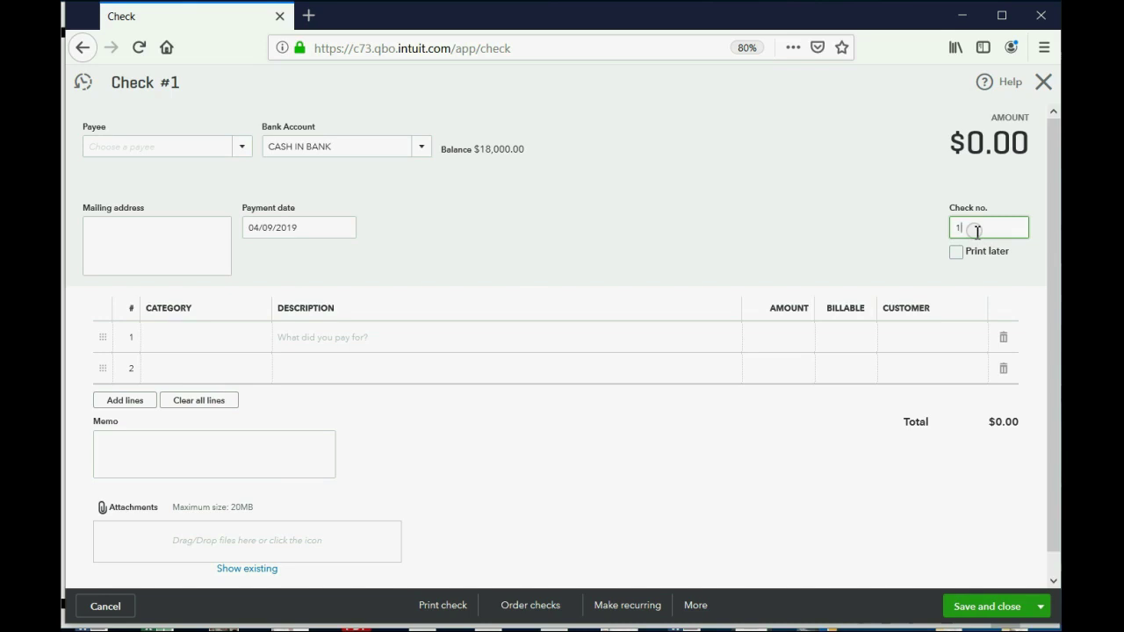
left_click(424, 146)
left_click(423, 147)
left_click(242, 149)
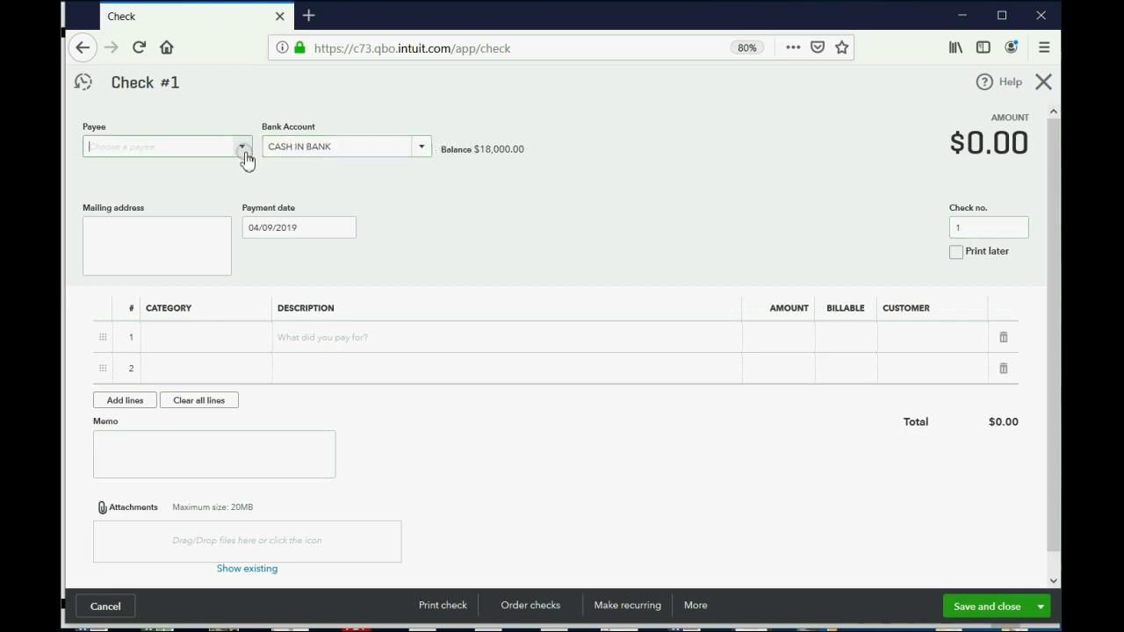
left_click(150, 302)
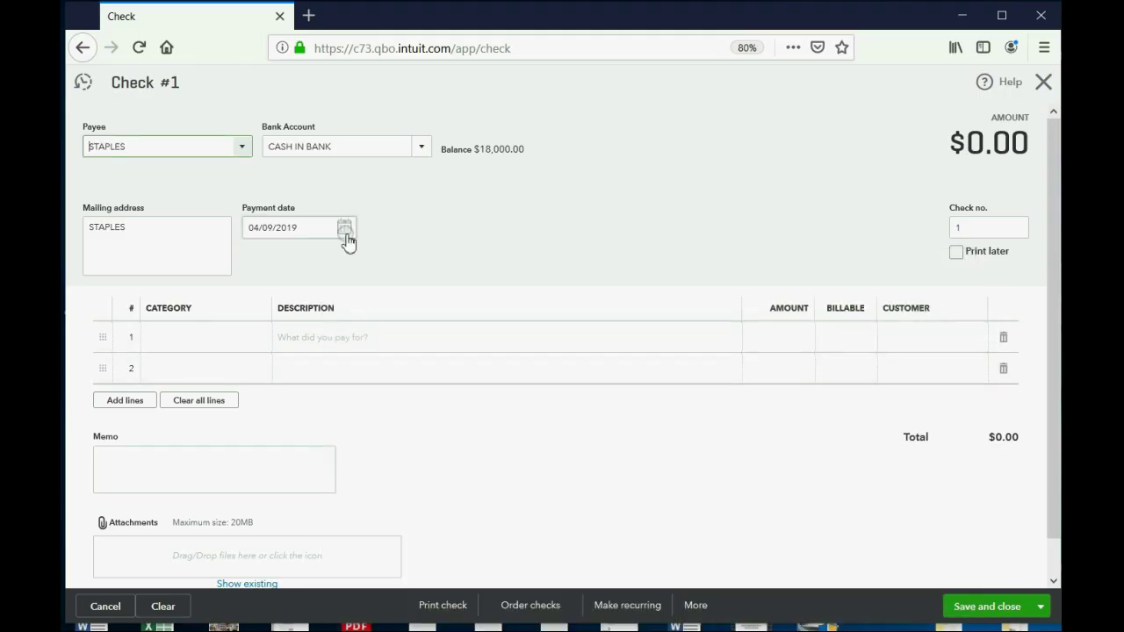
- Set the check's payment date to 03/15/2019
left_click(345, 231)
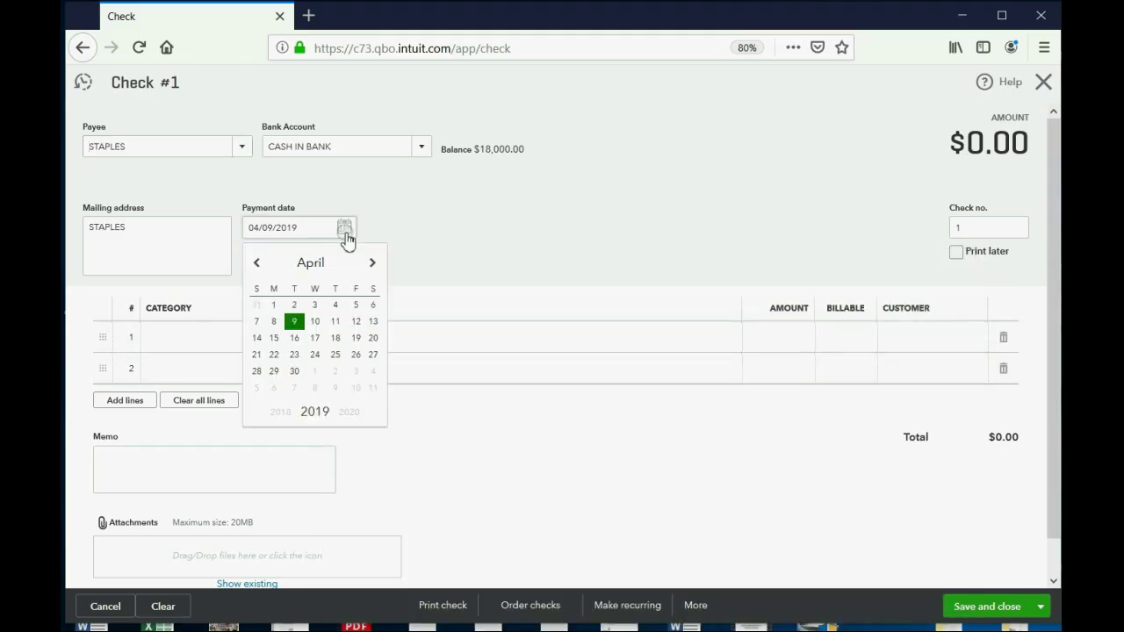
left_click(257, 263)
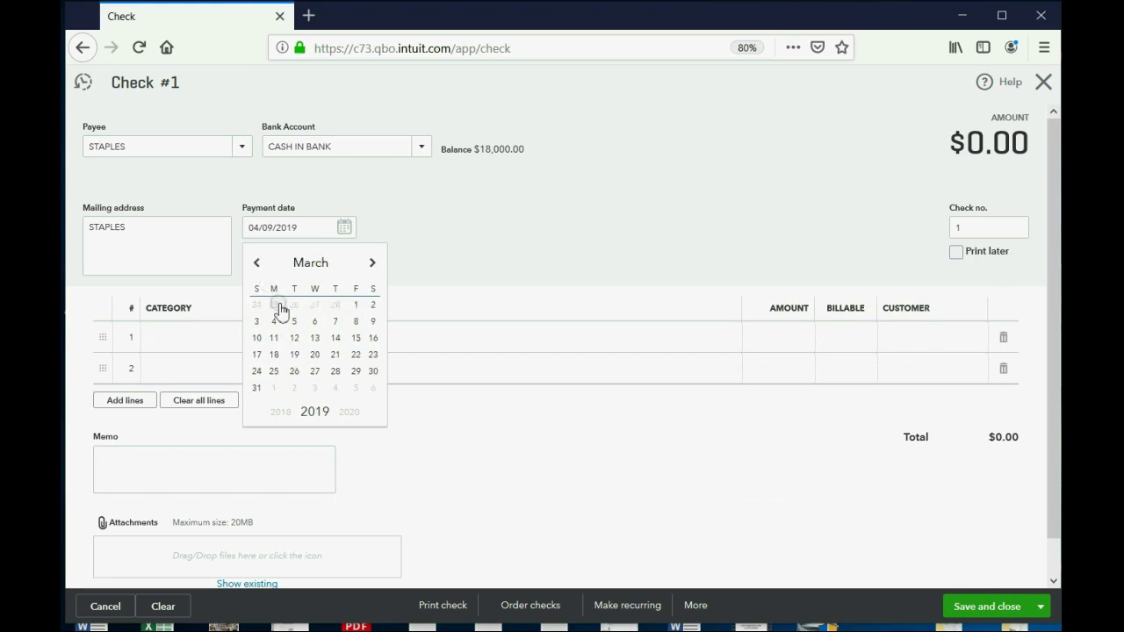
left_click(356, 338)
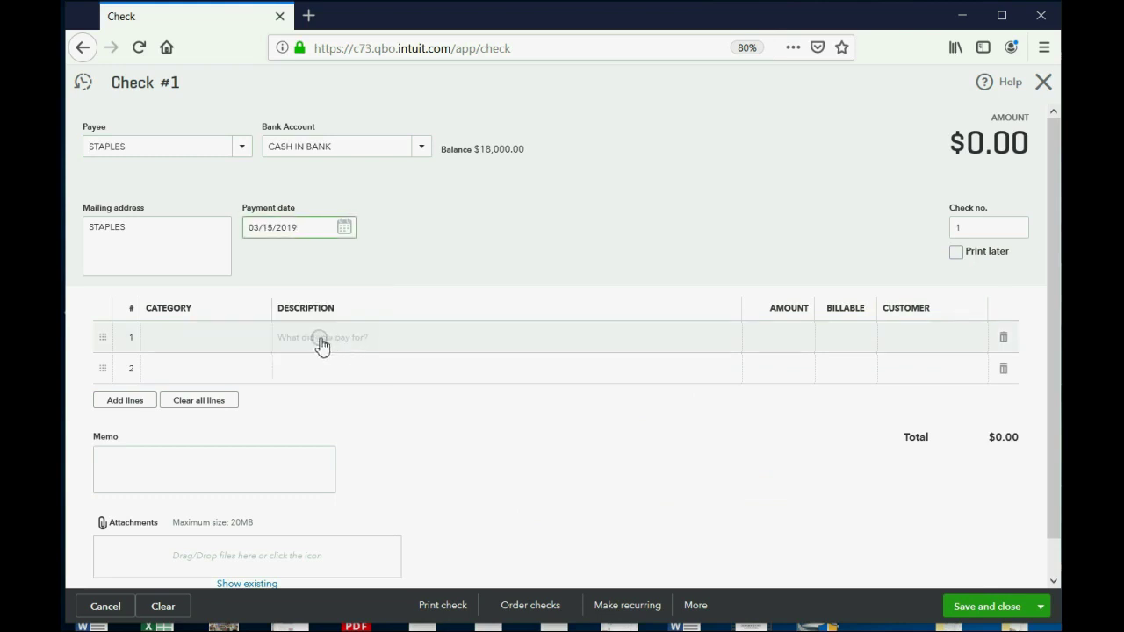
- Charge line 1 to SUPPLIES EXPENSE with an amount of 200
left_click(206, 340)
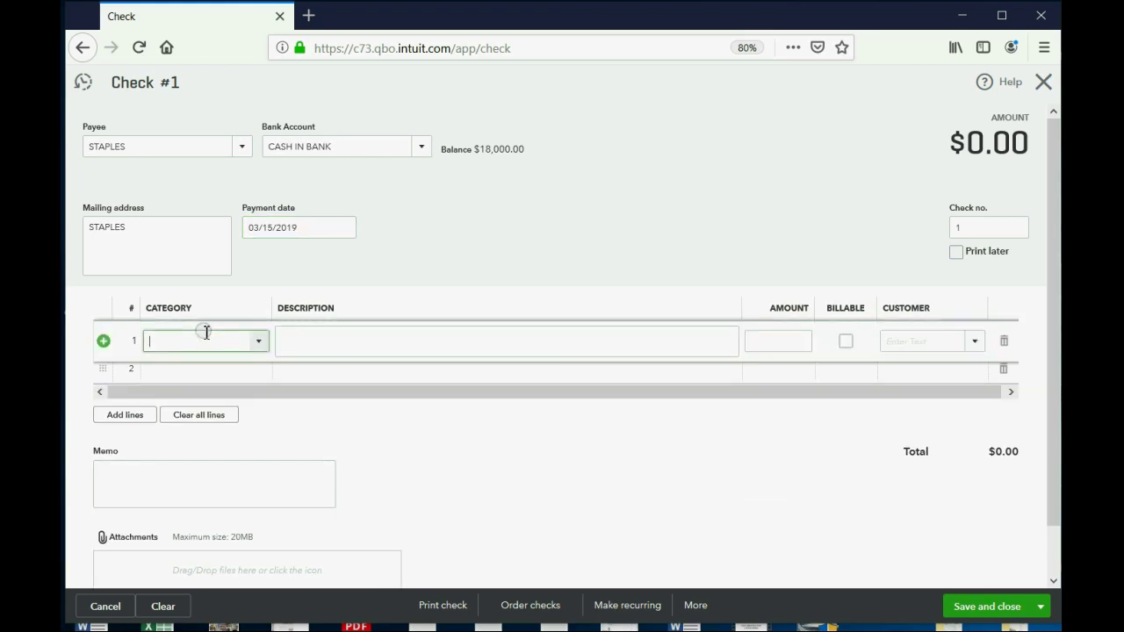
left_click(258, 342)
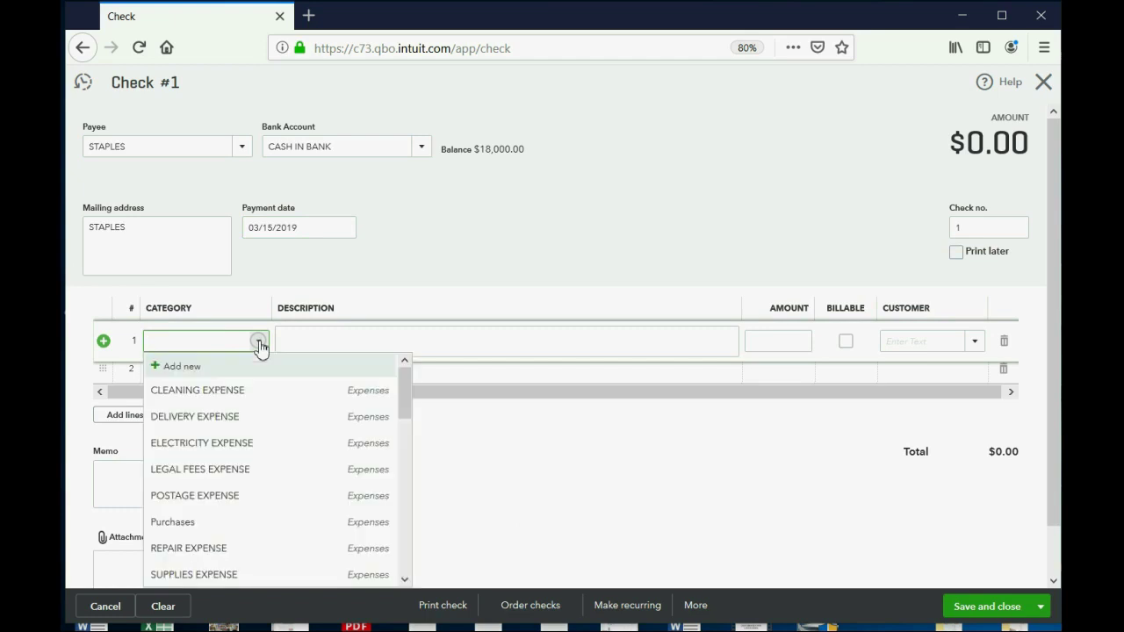
scroll(258, 413, "down", 2)
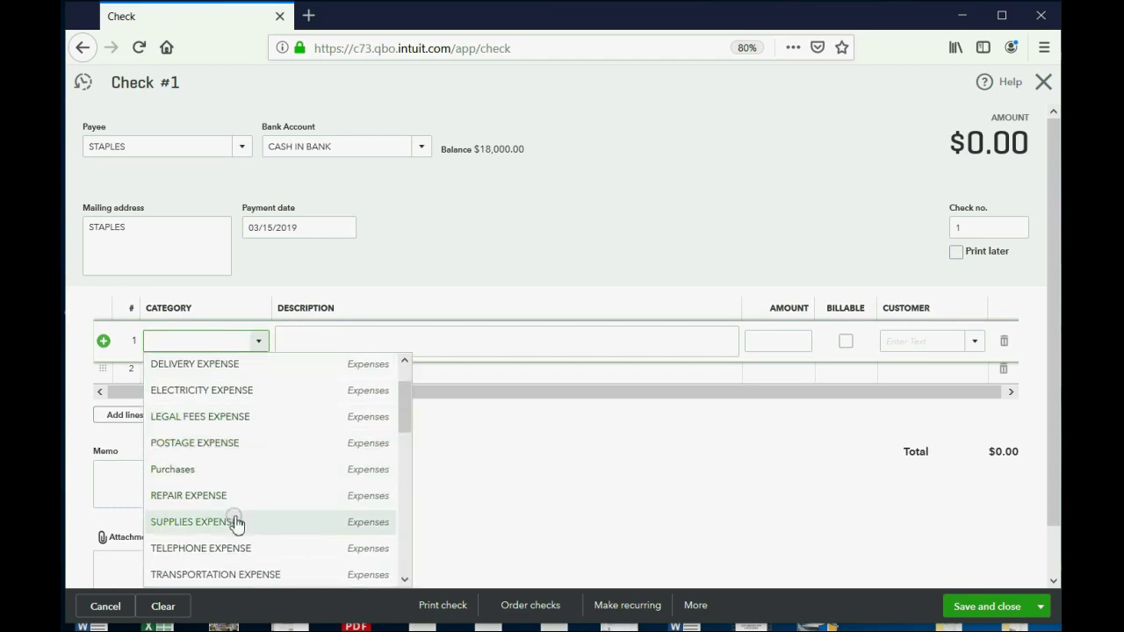
left_click(236, 524)
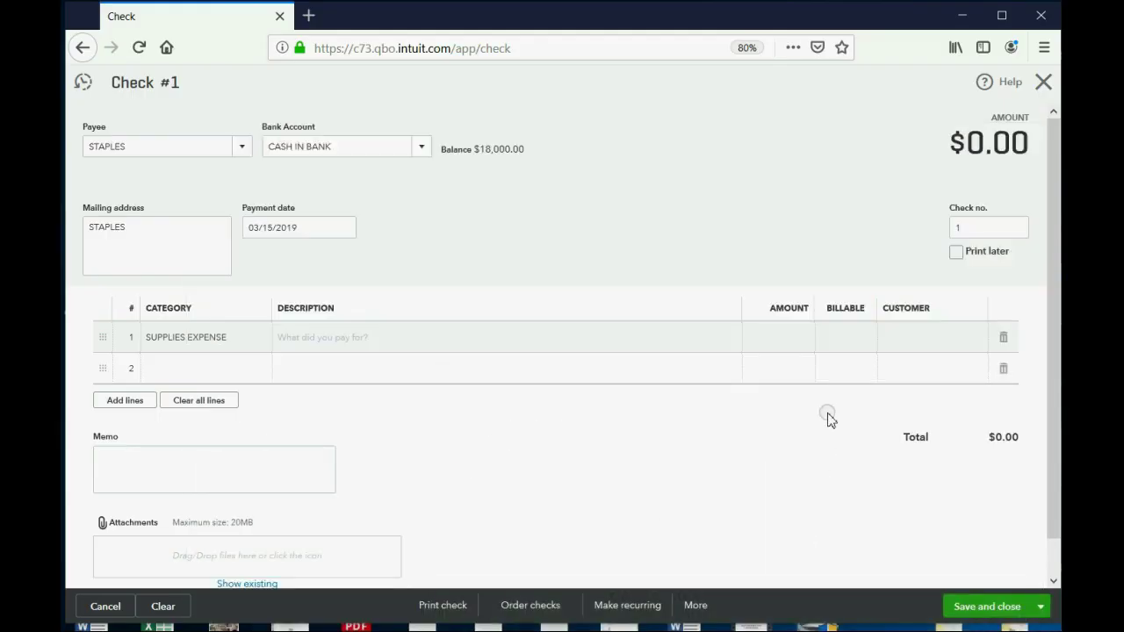
left_click(797, 336)
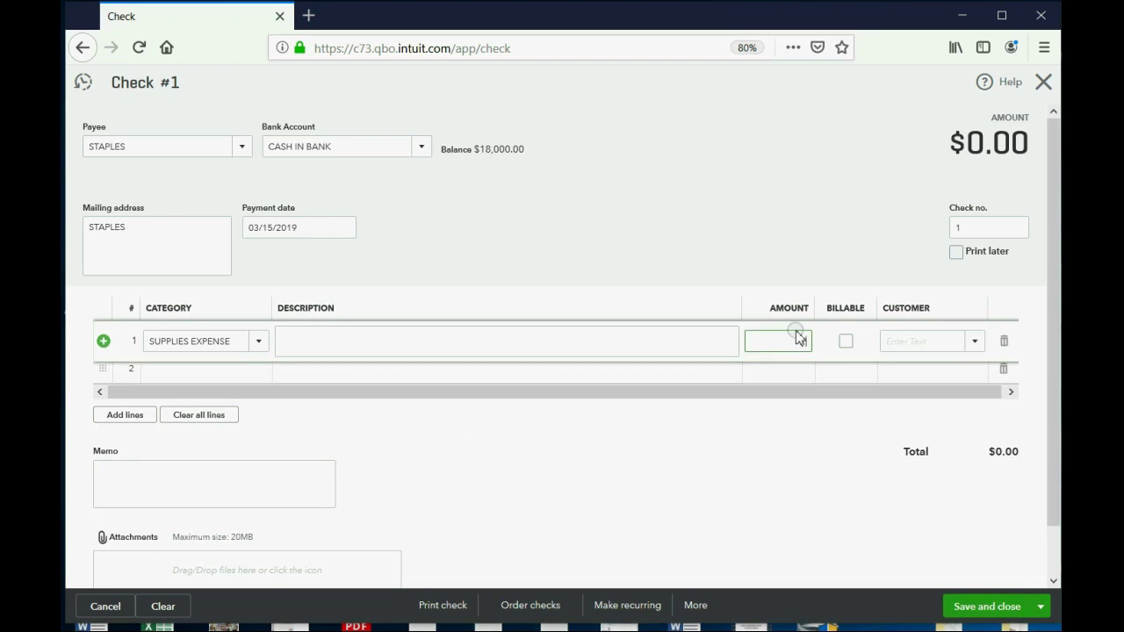
type("200")
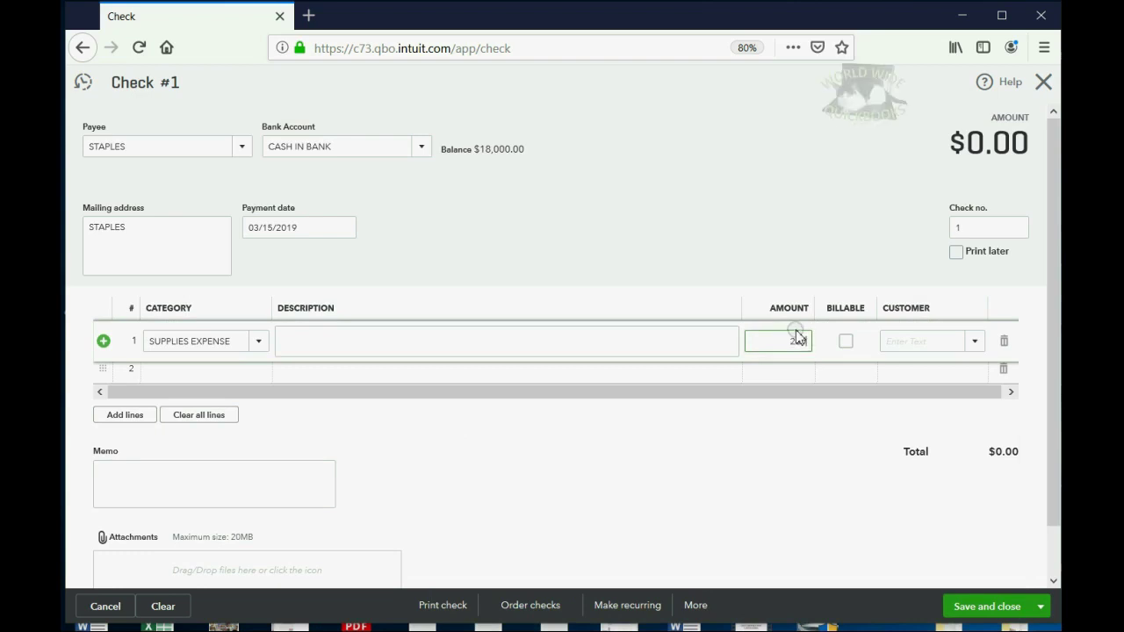
- Tag the 200.00 line to the MEADOW LANE apartment 1A tenant, leaving Billable unchecked
left_click(891, 343)
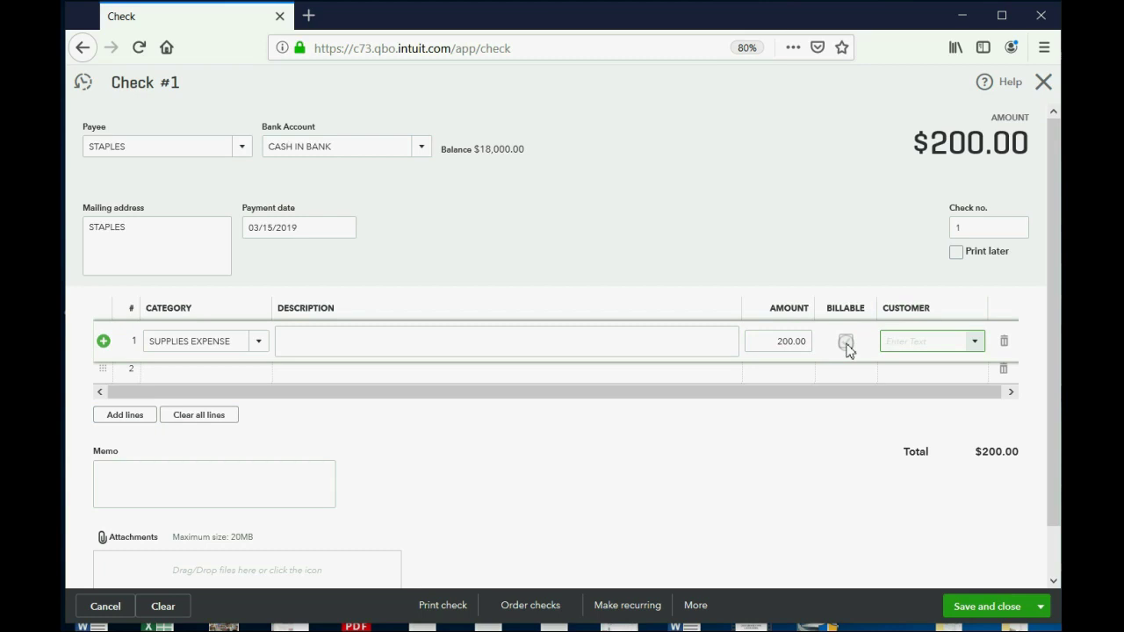
left_click(973, 342)
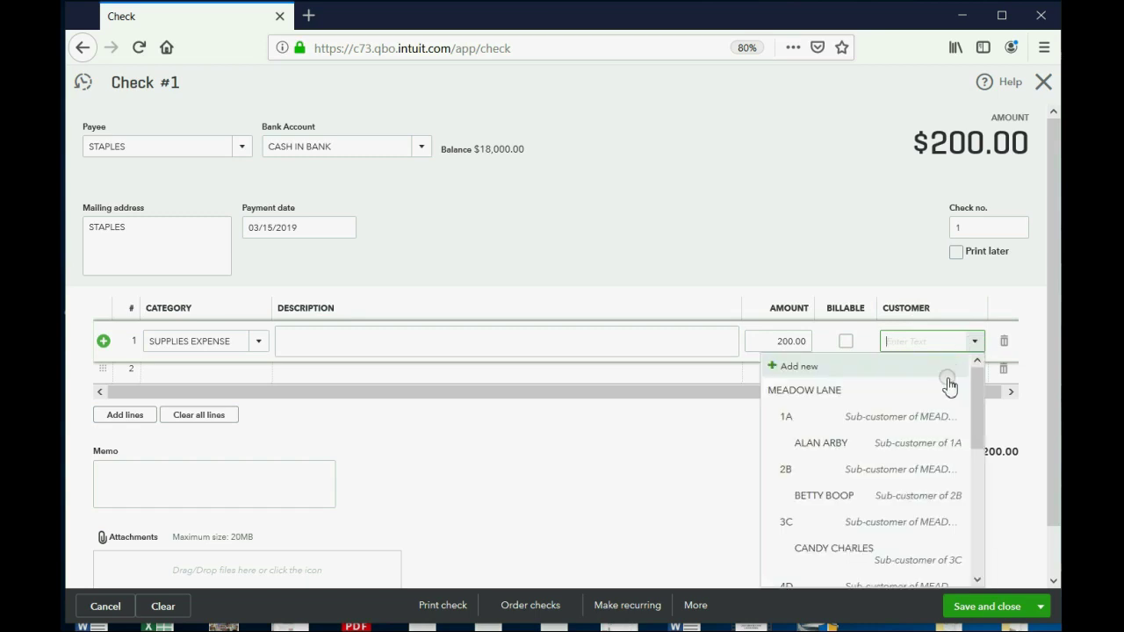
left_click(817, 447)
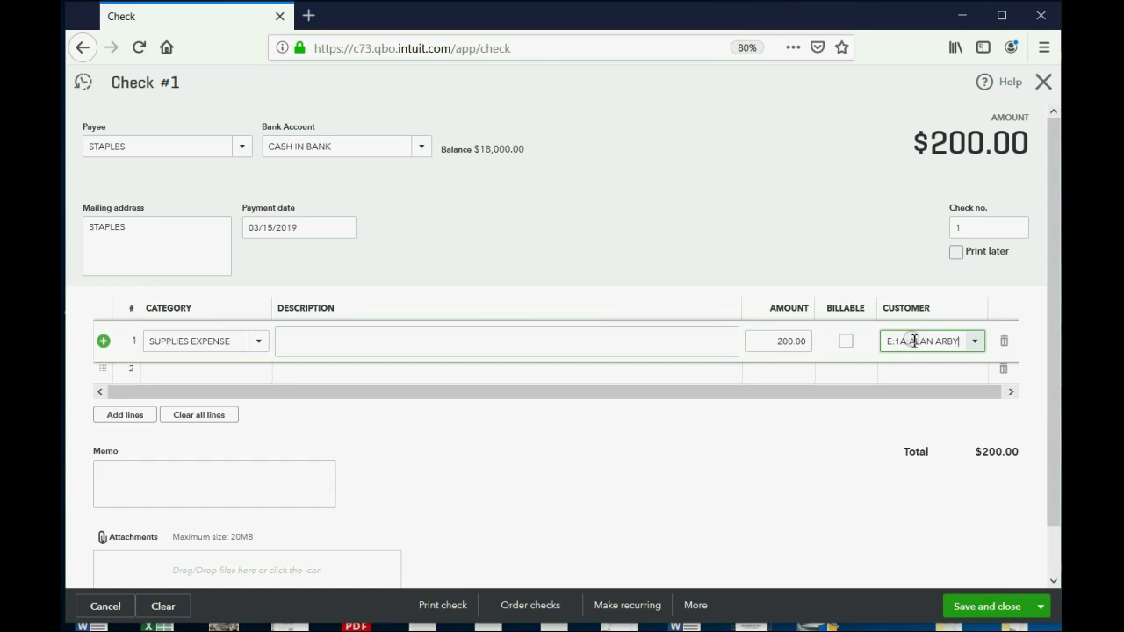
left_click(969, 229)
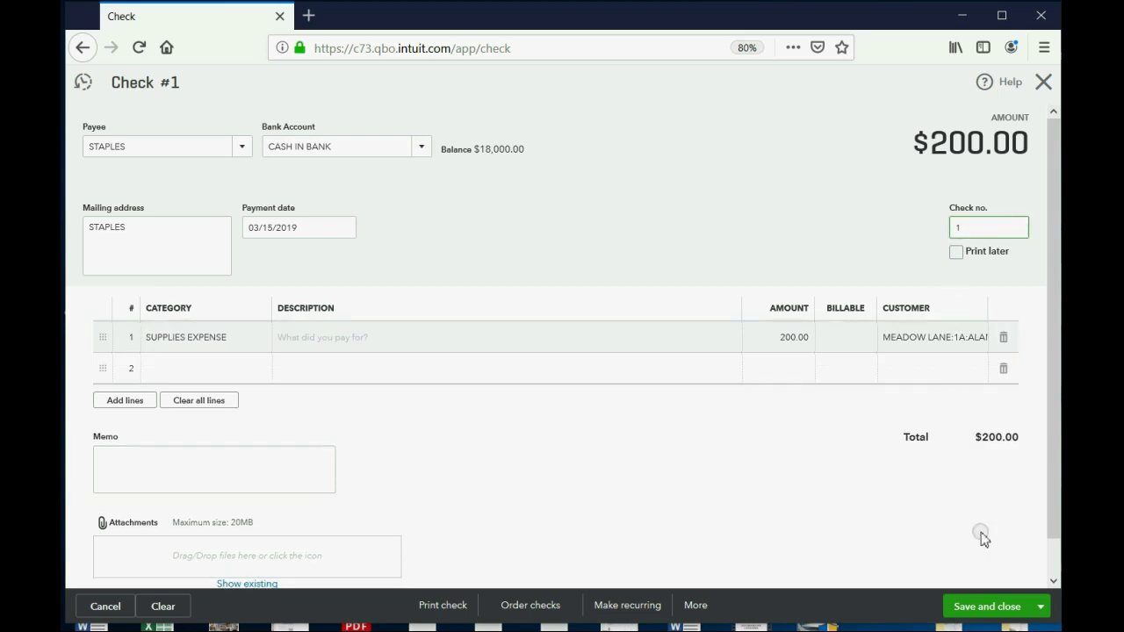
- Save and close Check #1, then open the Profit and Loss by Tenant report
left_click(987, 607)
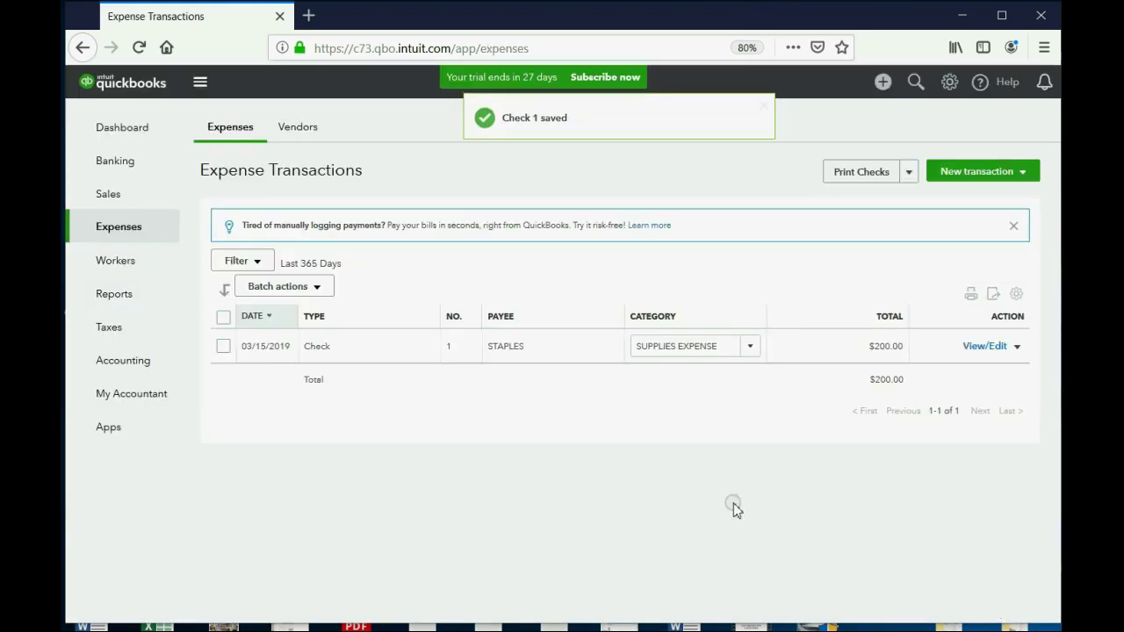
left_click(114, 299)
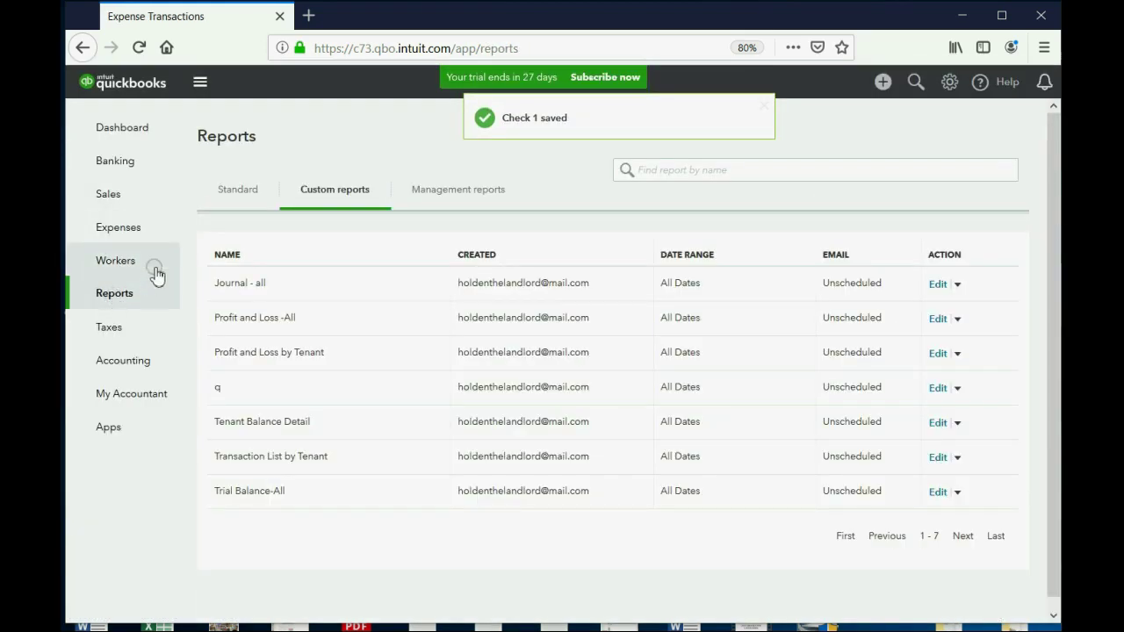
left_click(276, 355)
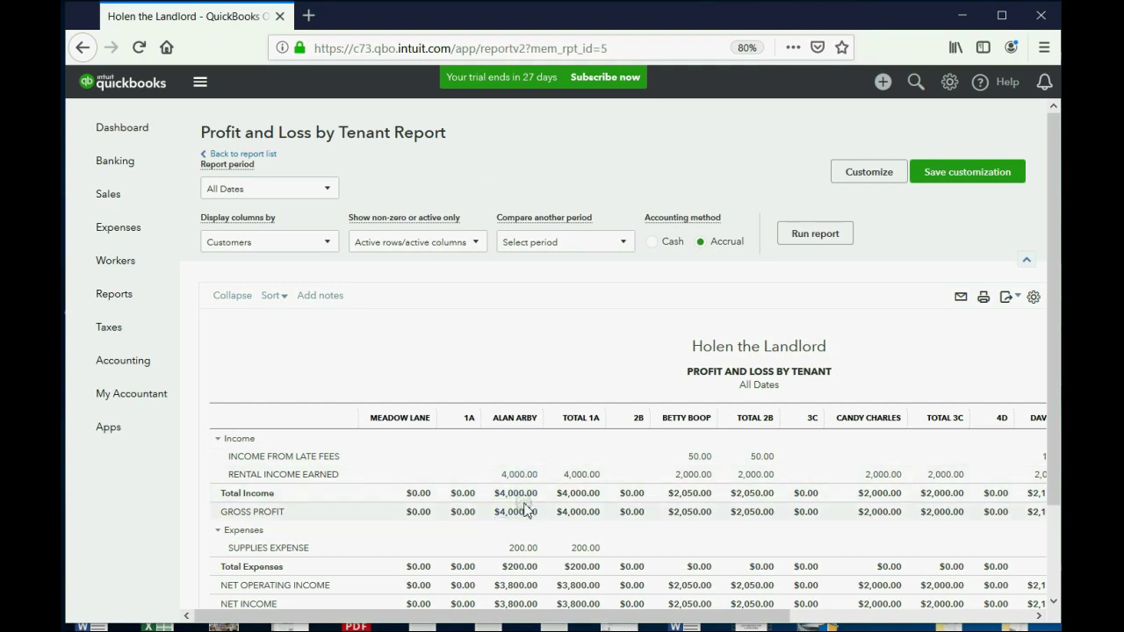
- Point out 1A's 4,000.00 rental income, 200.00 supplies expense and $3,800.00 net income
left_click(521, 476)
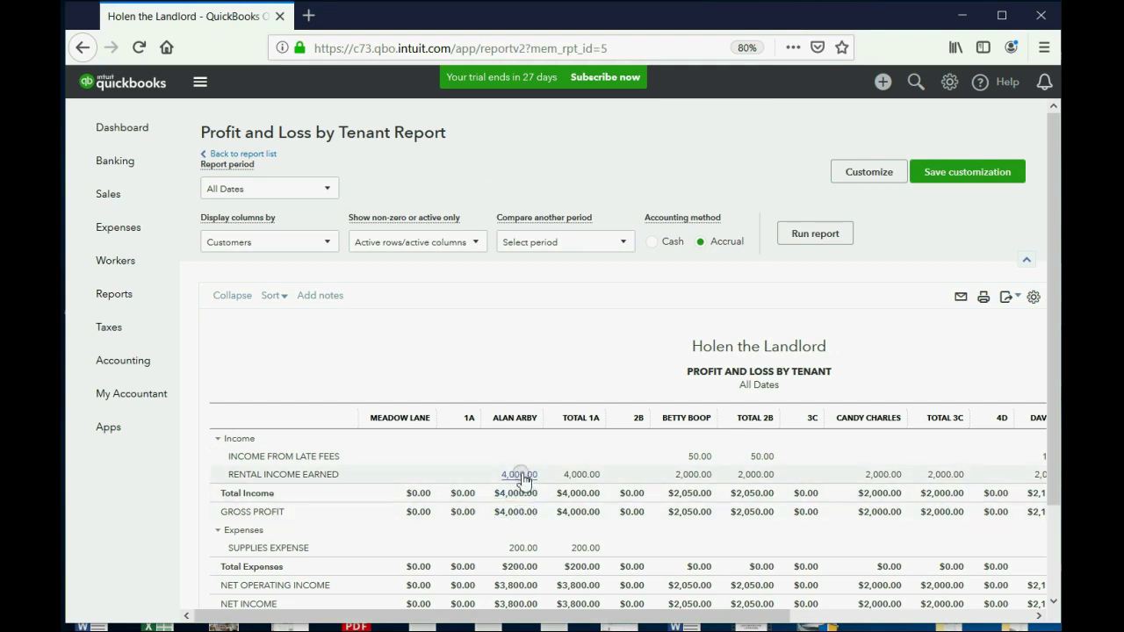
left_click(525, 547)
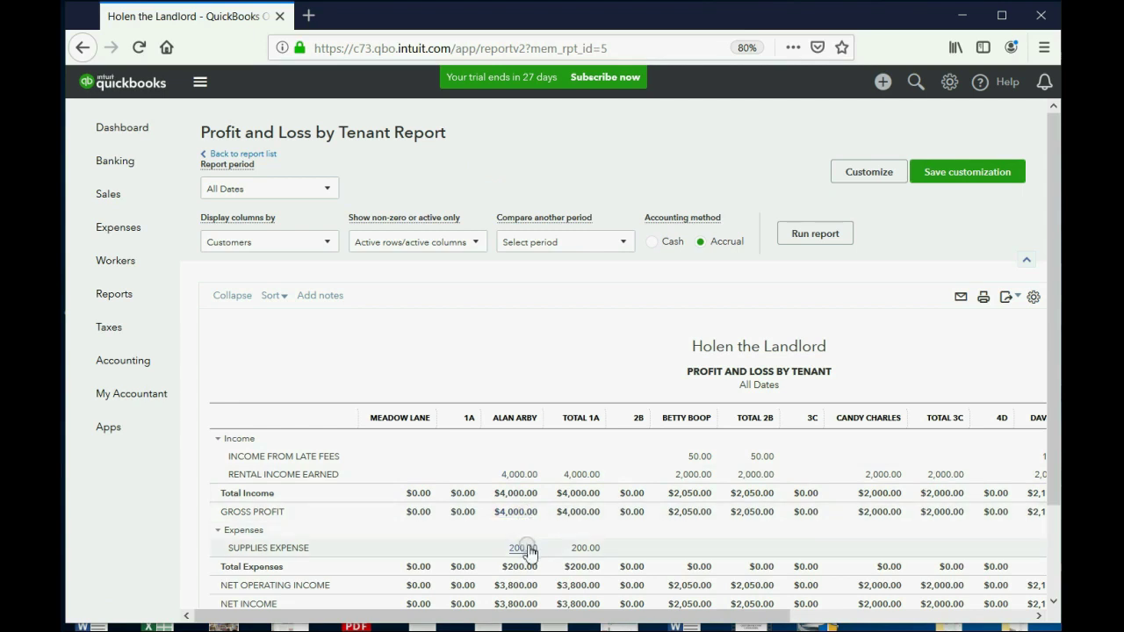
left_click(520, 586)
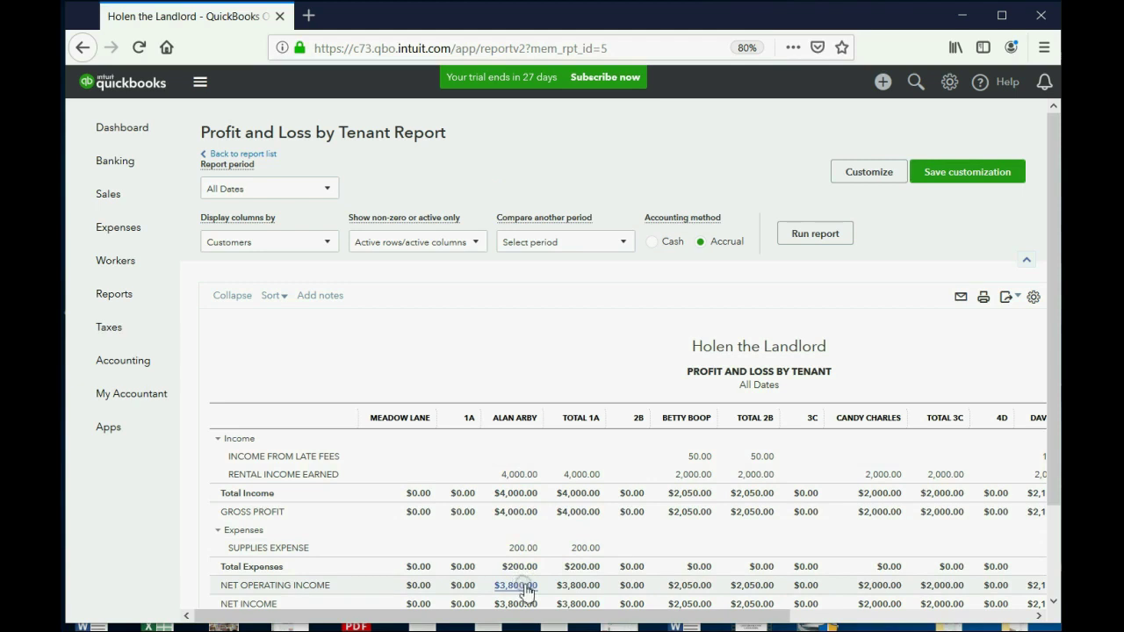
left_click(514, 581)
left_click(112, 276)
left_click(110, 290)
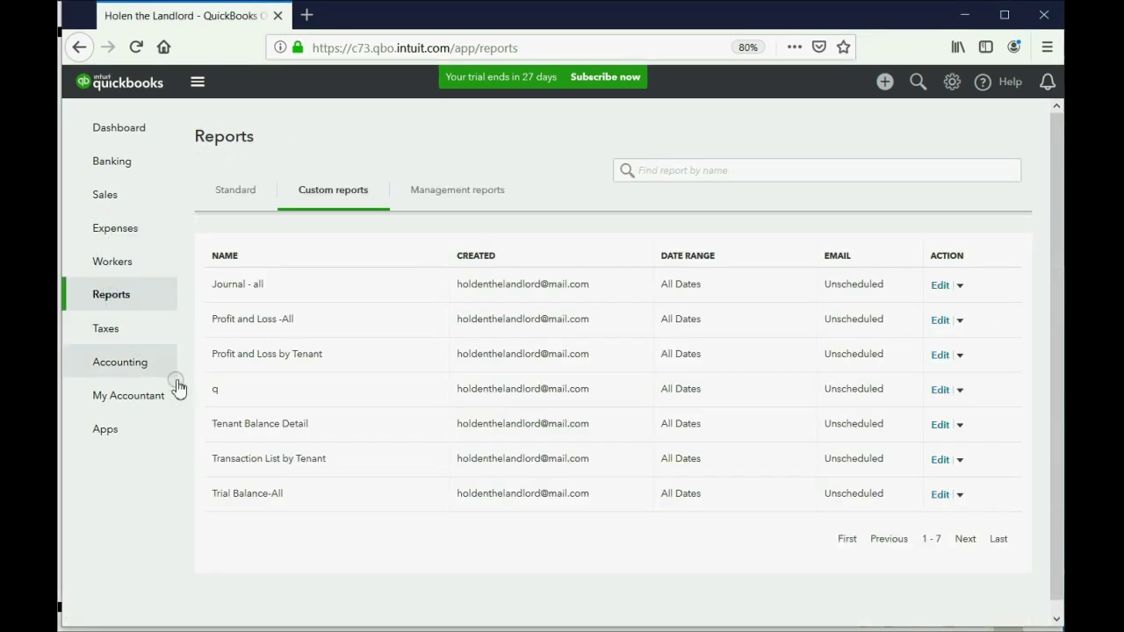
- Open Trial Balance-All and point out SUPPLIES EXPENSE 200.00 against CASH IN BANK 17,800.00
left_click(247, 494)
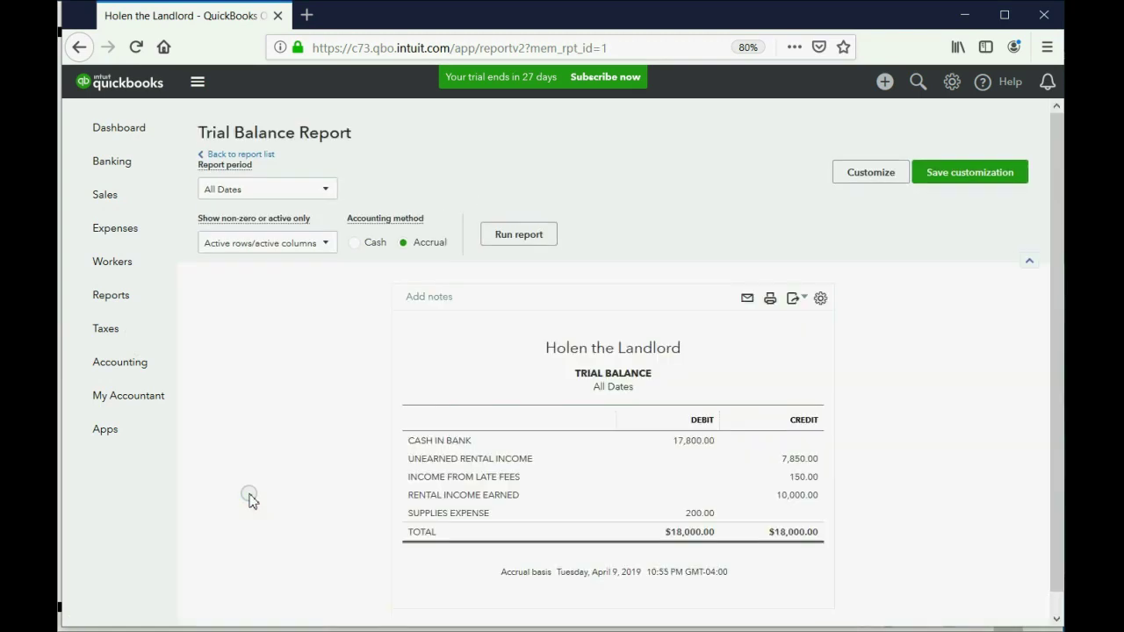
left_click(446, 515)
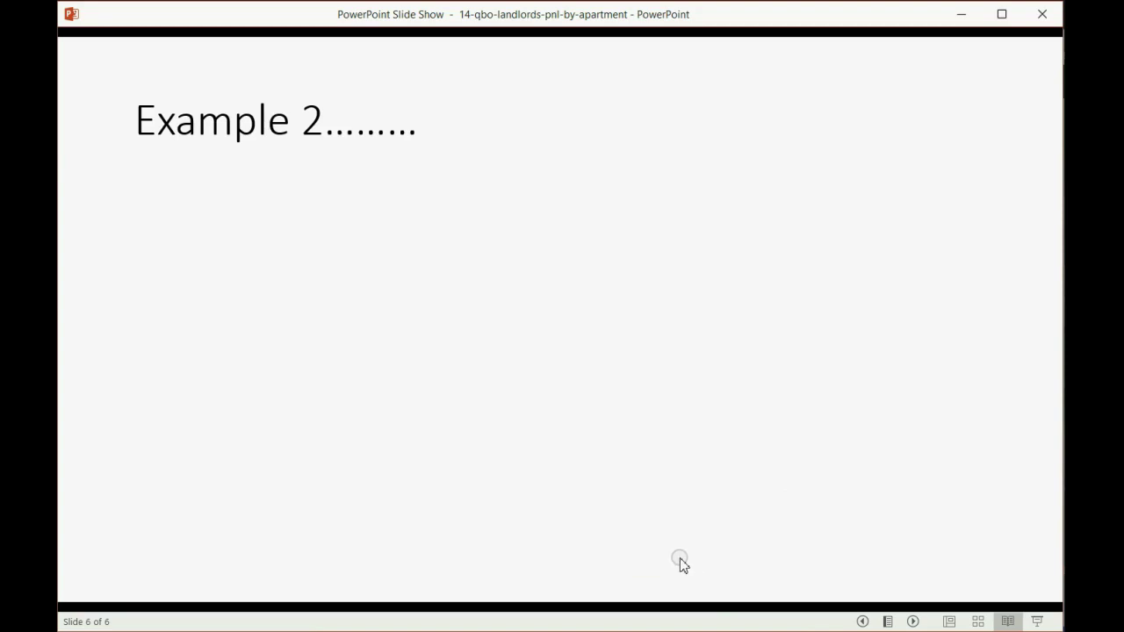
- Reveal the $300 Rex Repair check #2 bullets for apartment 4D, not billed, then return to QuickBooks
left_click(660, 501)
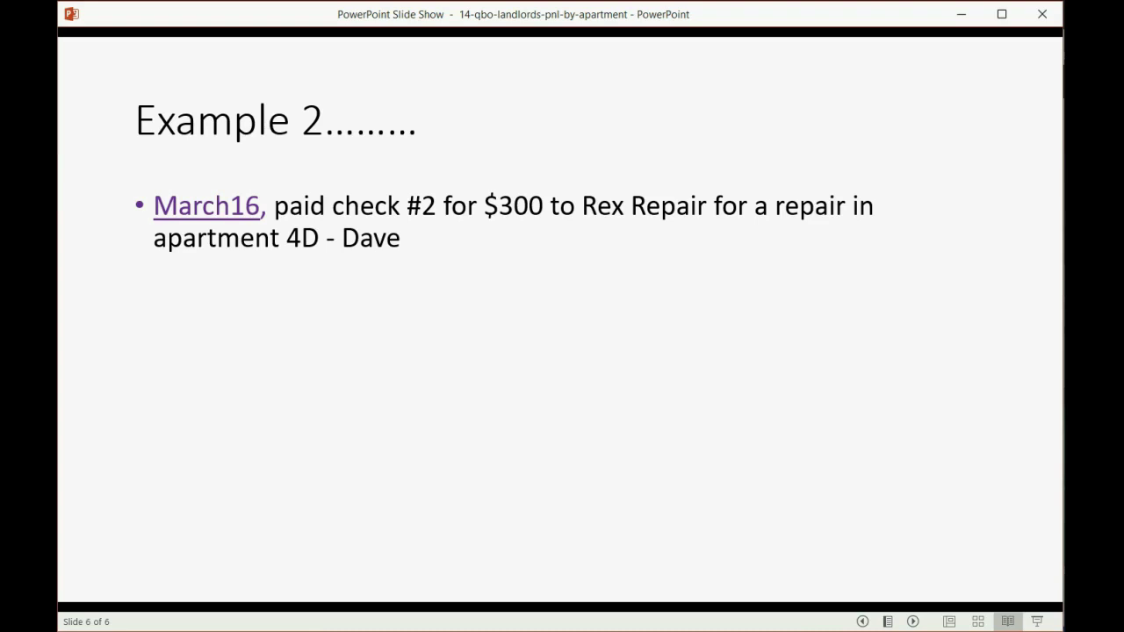
left_click(1010, 239)
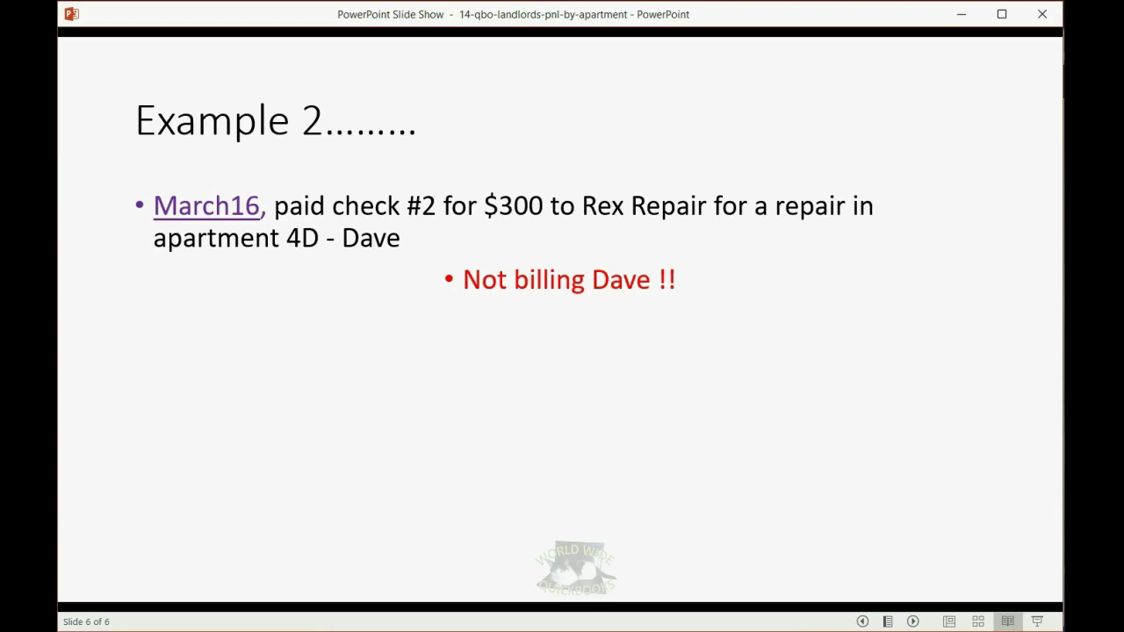
left_click(905, 281)
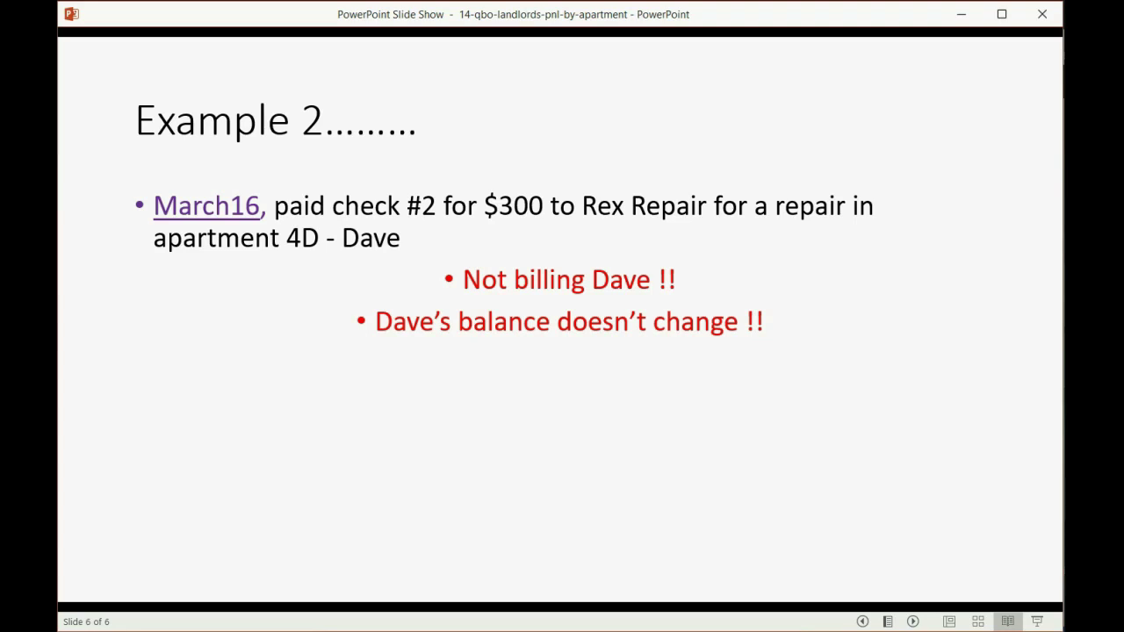
left_click(602, 326)
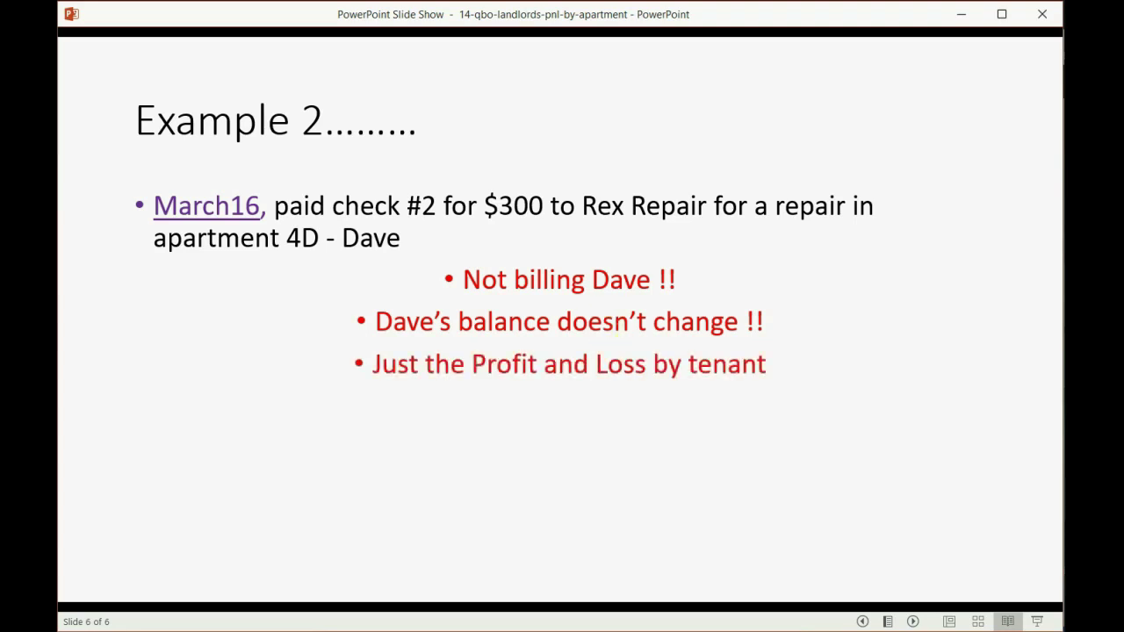
left_click(609, 330)
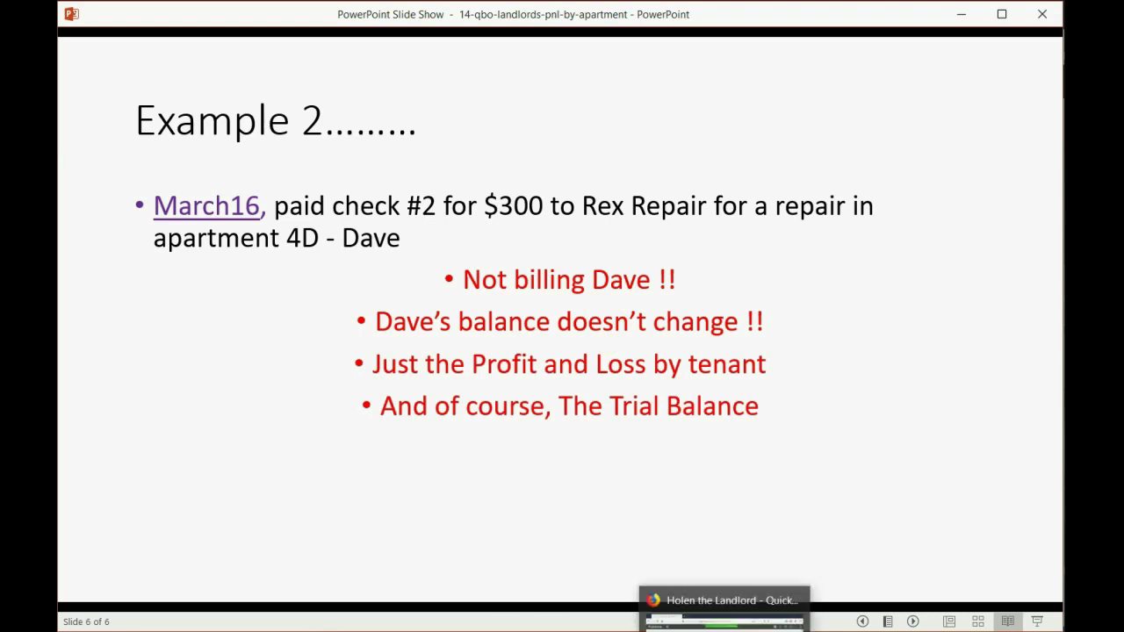
key("alt+Tab")
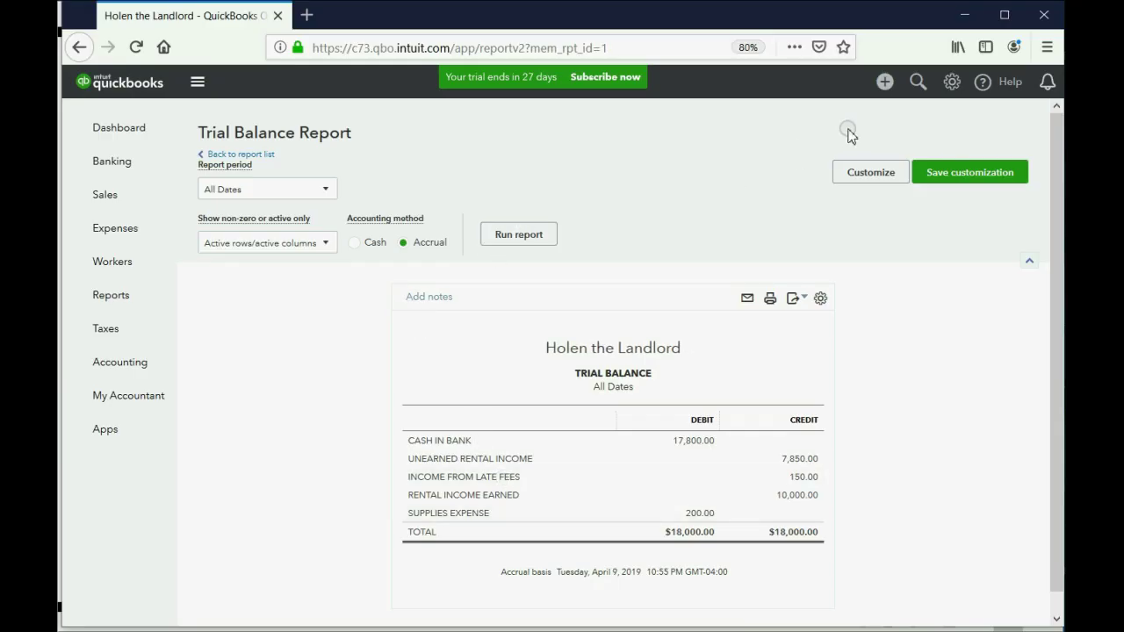
- Create a new check on CASH IN BANK ($17,800.00 balance) and confirm it is check number 2
left_click(885, 83)
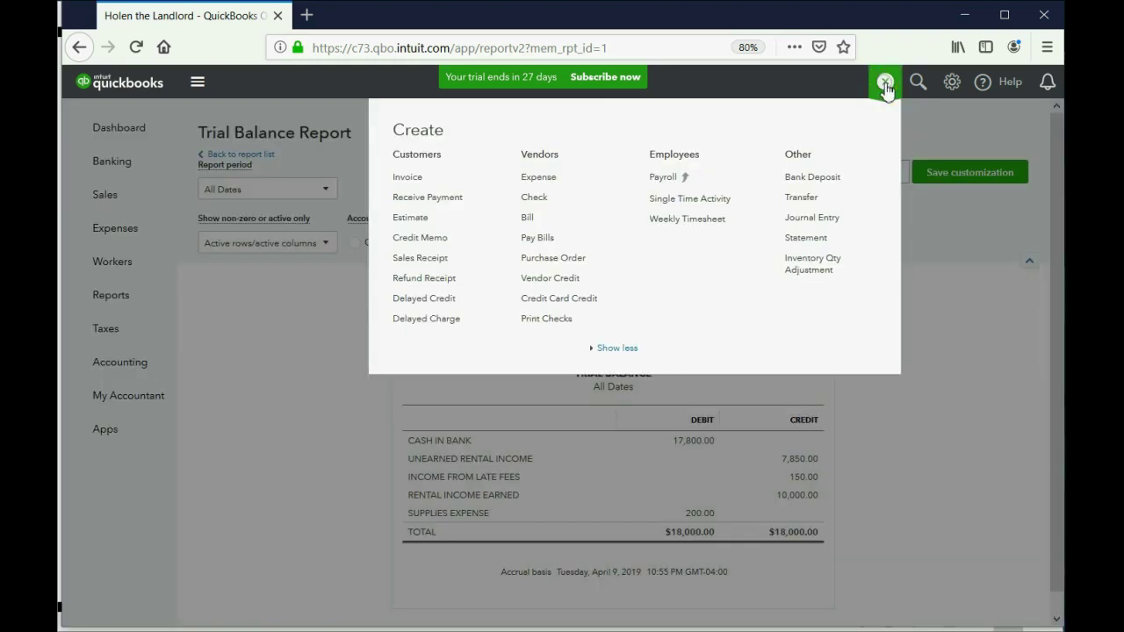
left_click(540, 150)
left_click(535, 207)
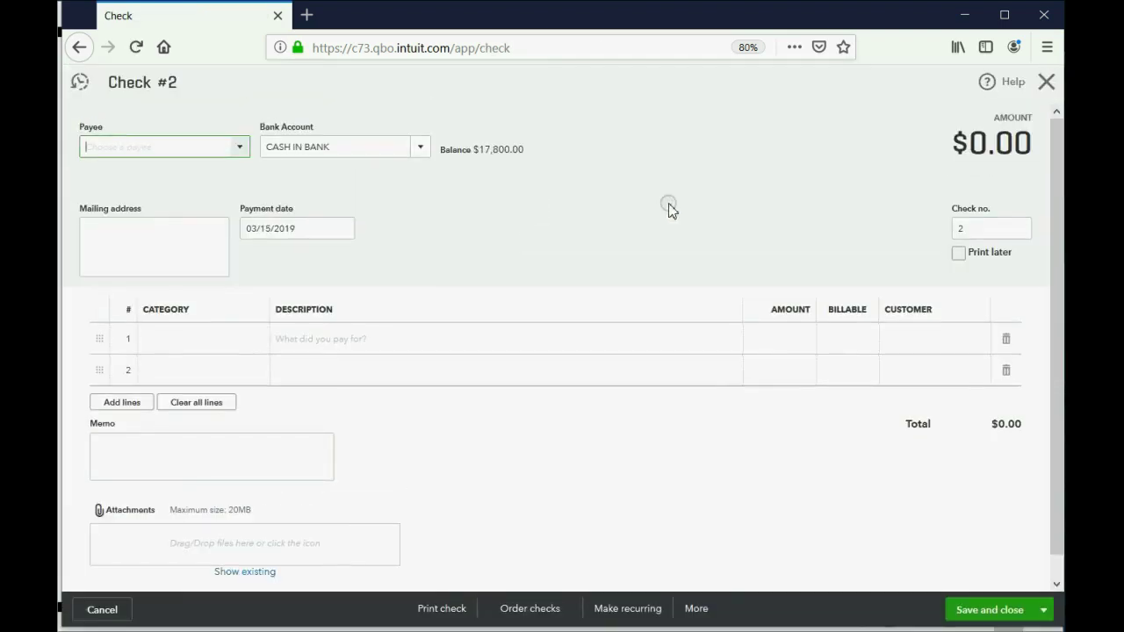
left_click(991, 235)
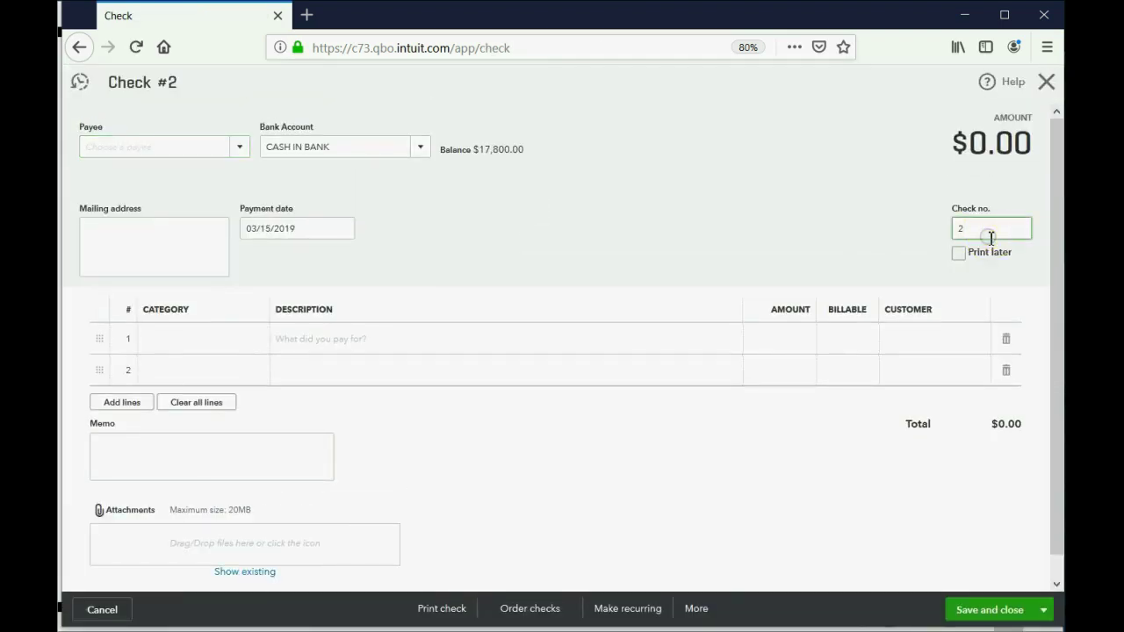
left_click(963, 231)
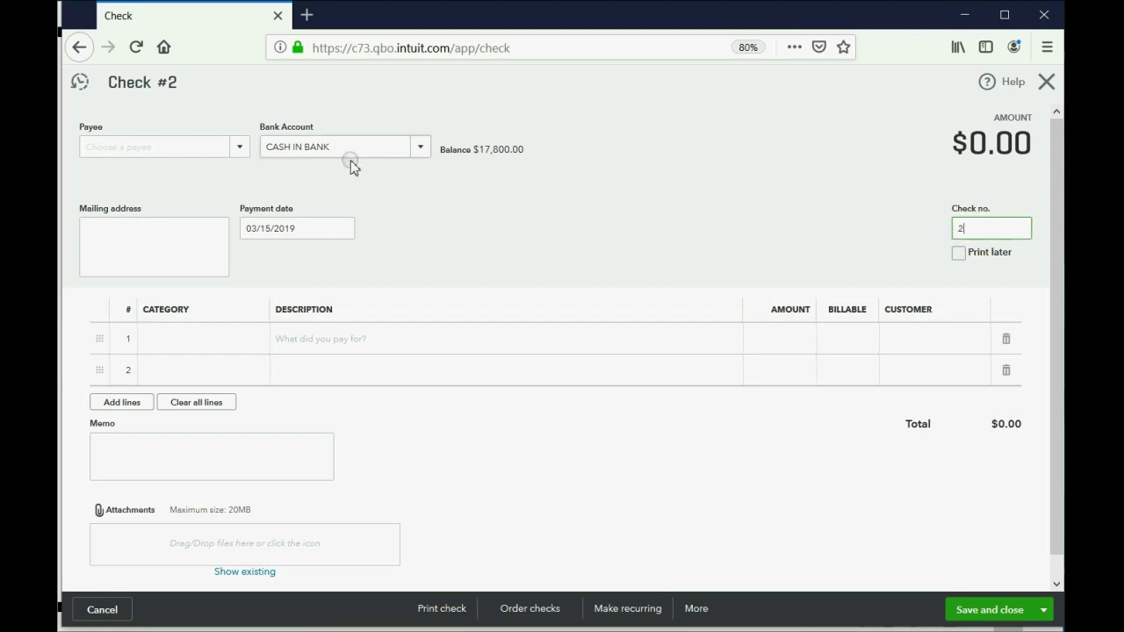
key("alt+Tab")
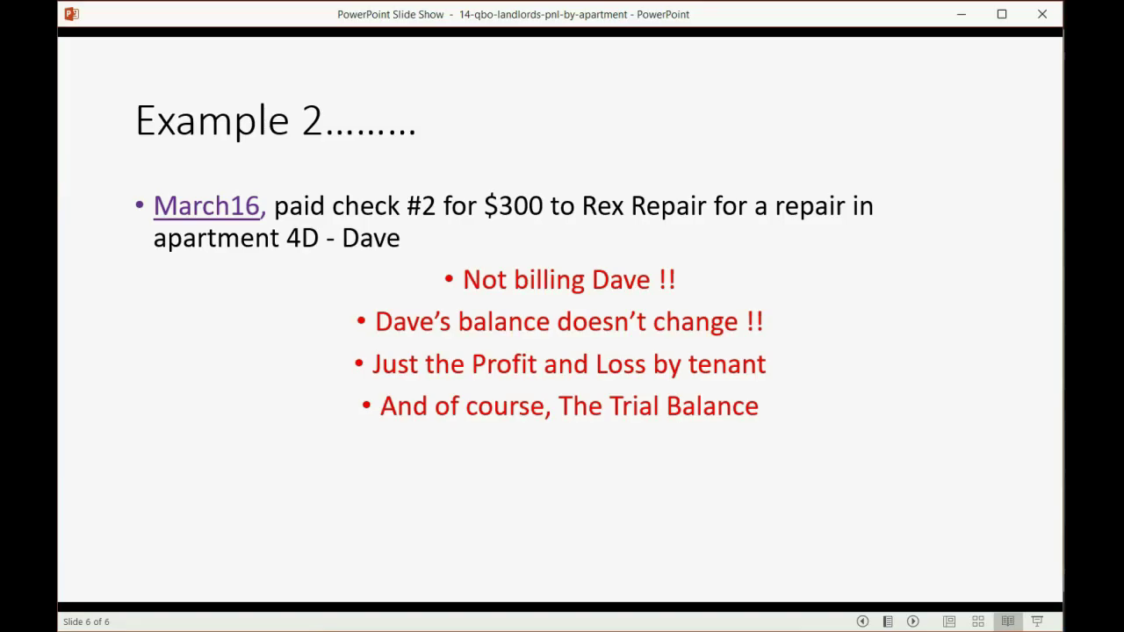
key("alt+Tab")
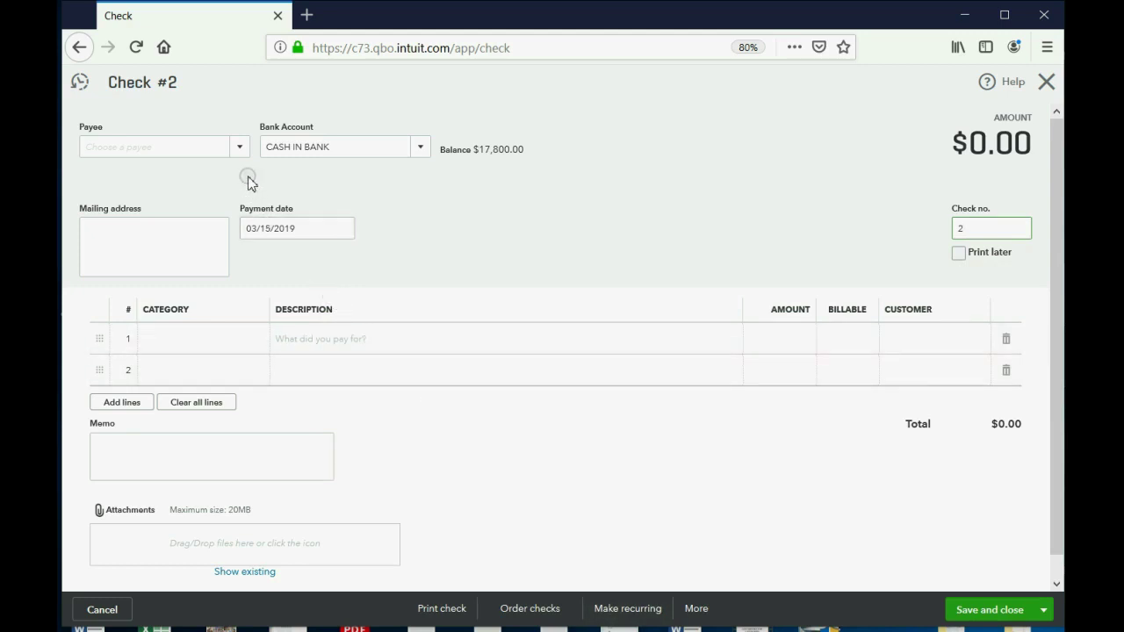
left_click(237, 151)
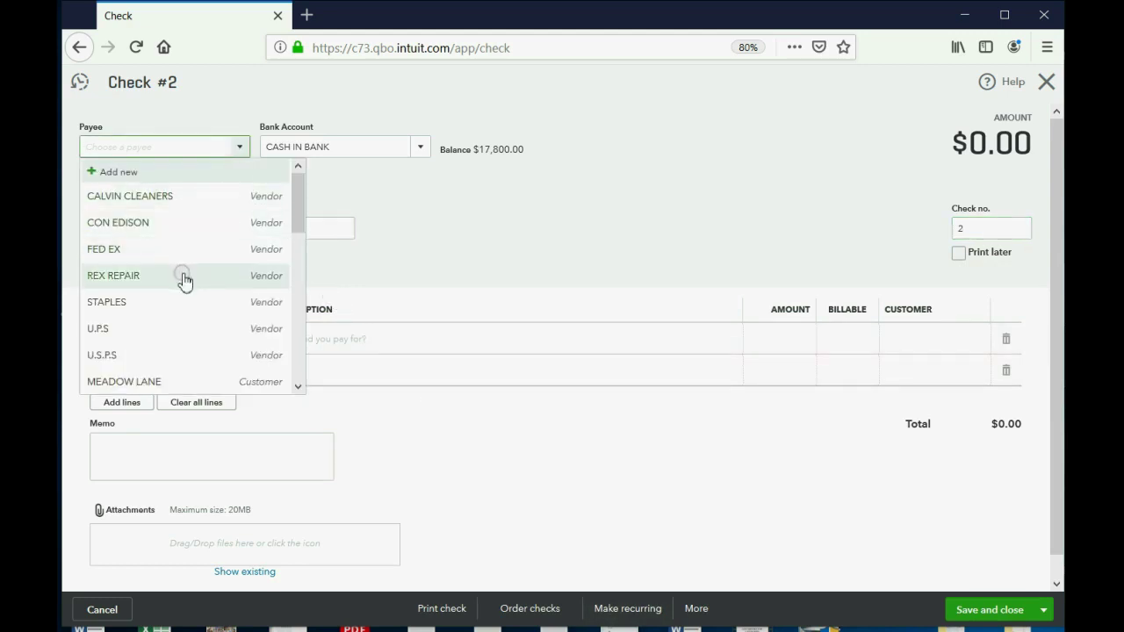
- Make the check payable to REX REPAIR, dated 03/16/2019, for $300.00 of REPAIR EXPENSE
left_click(183, 279)
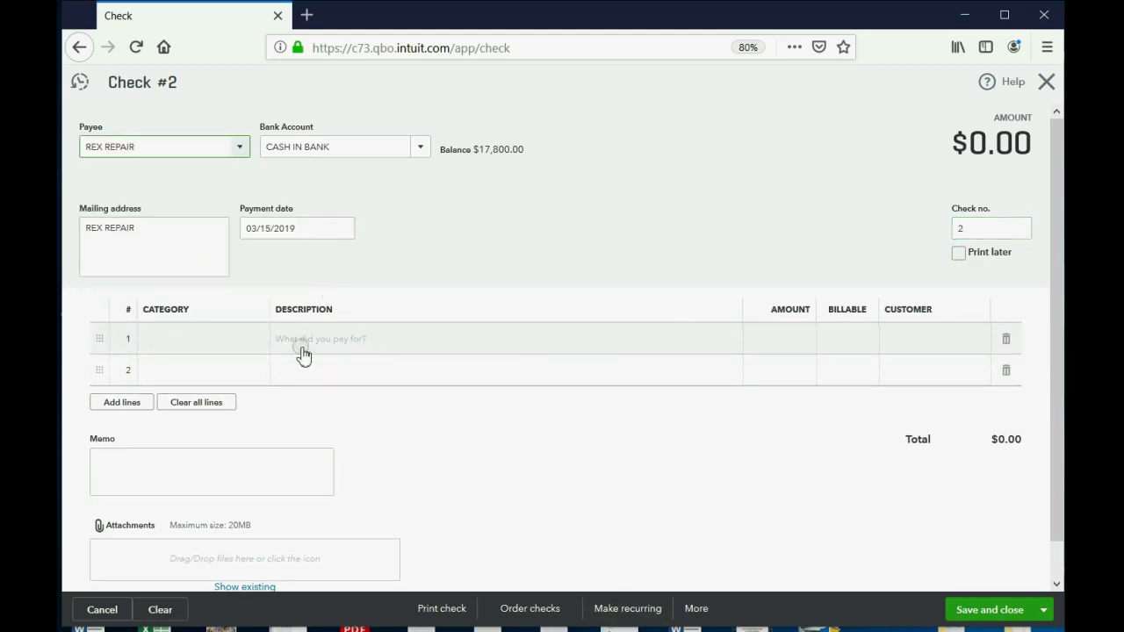
left_click(343, 230)
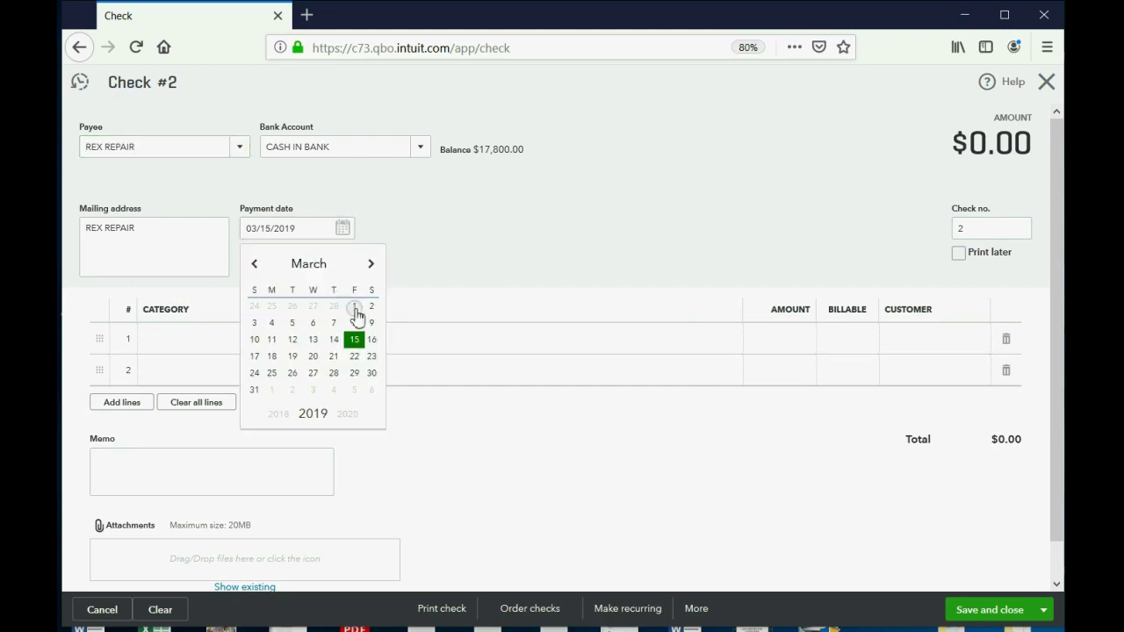
left_click(371, 339)
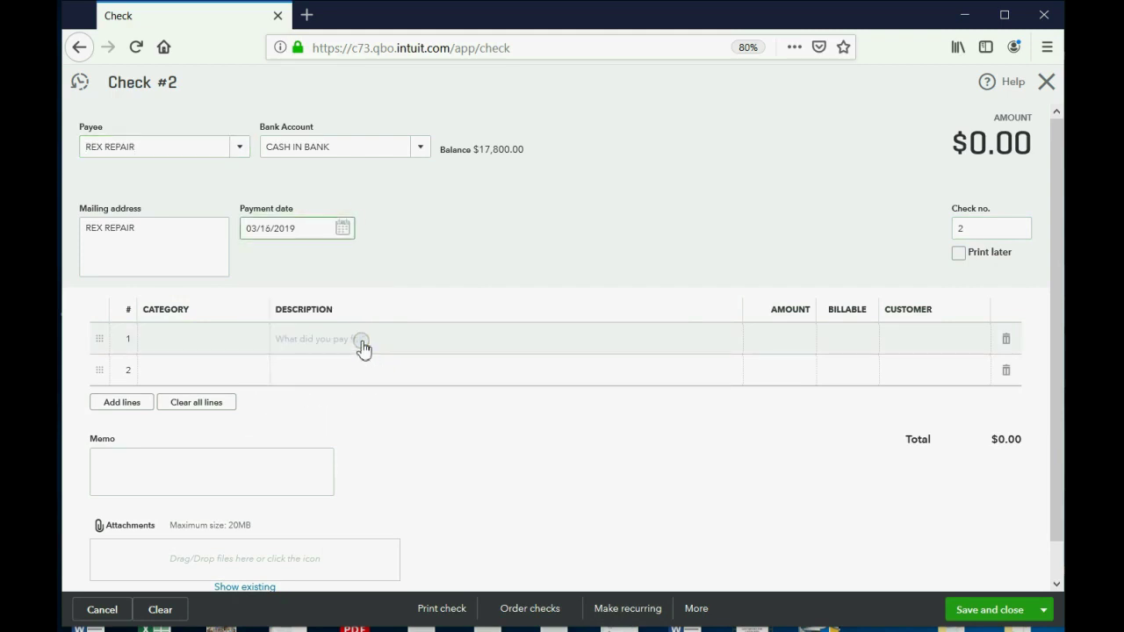
left_click(193, 340)
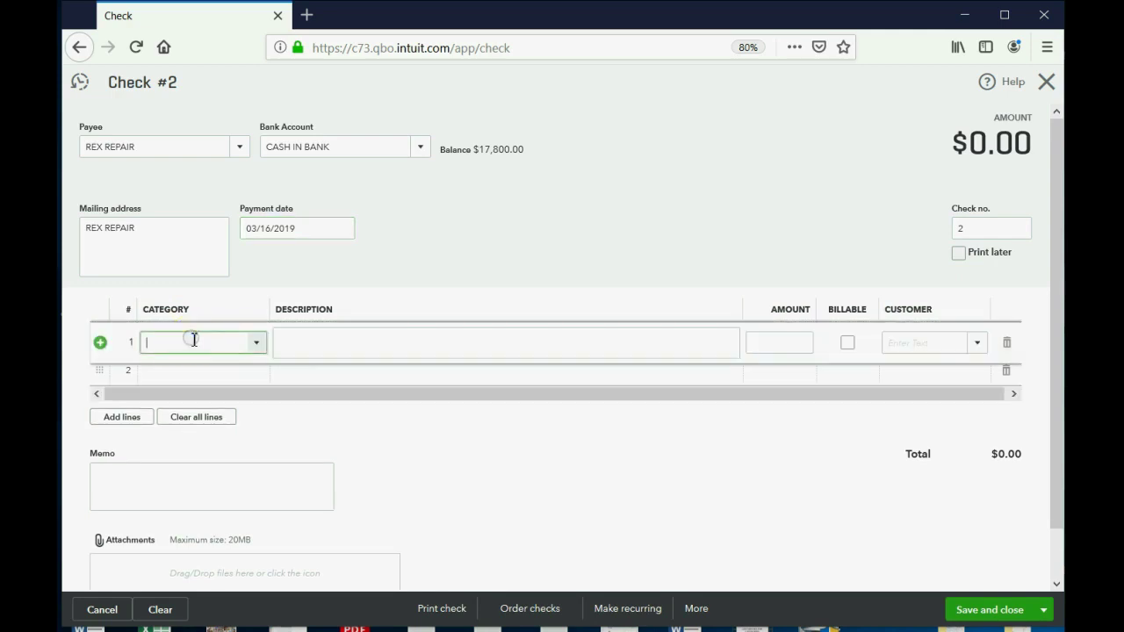
left_click(257, 343)
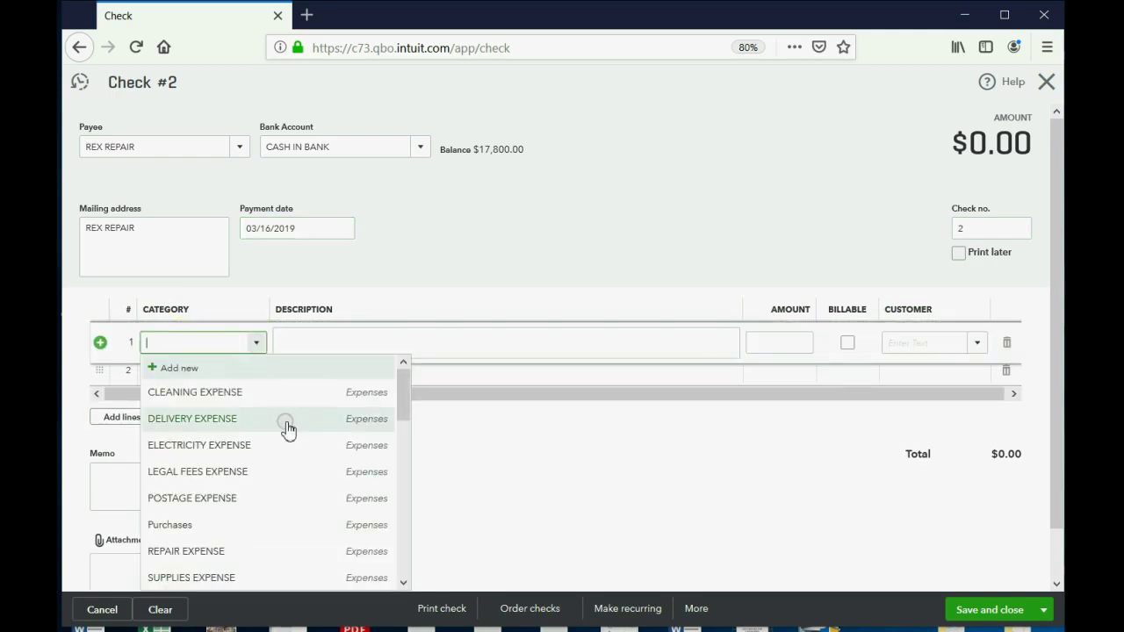
left_click(290, 551)
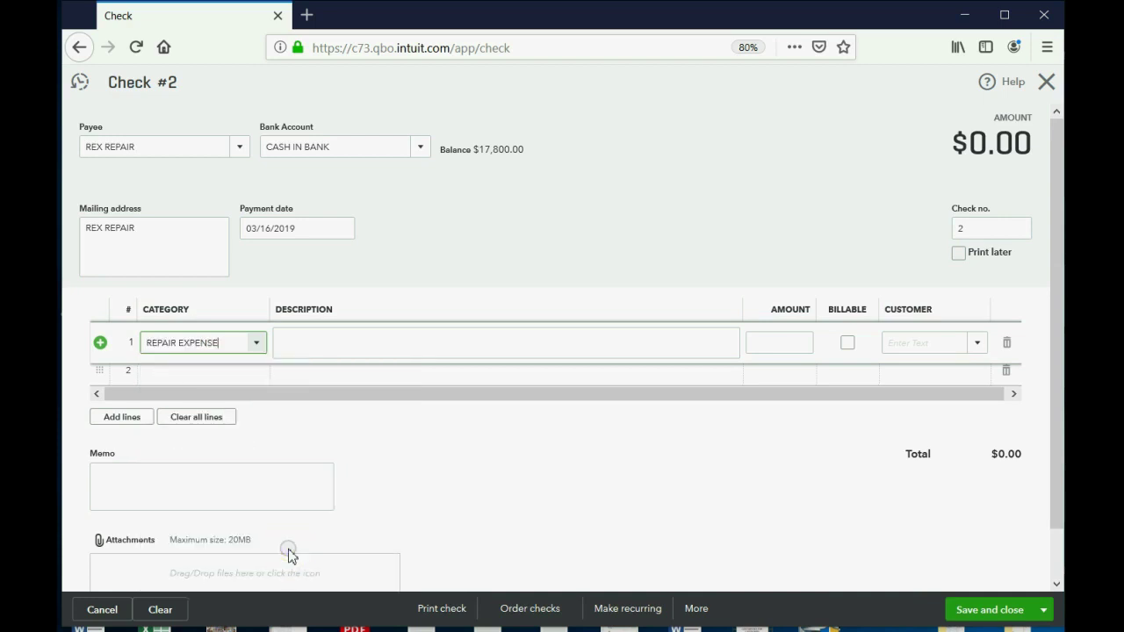
left_click(789, 338)
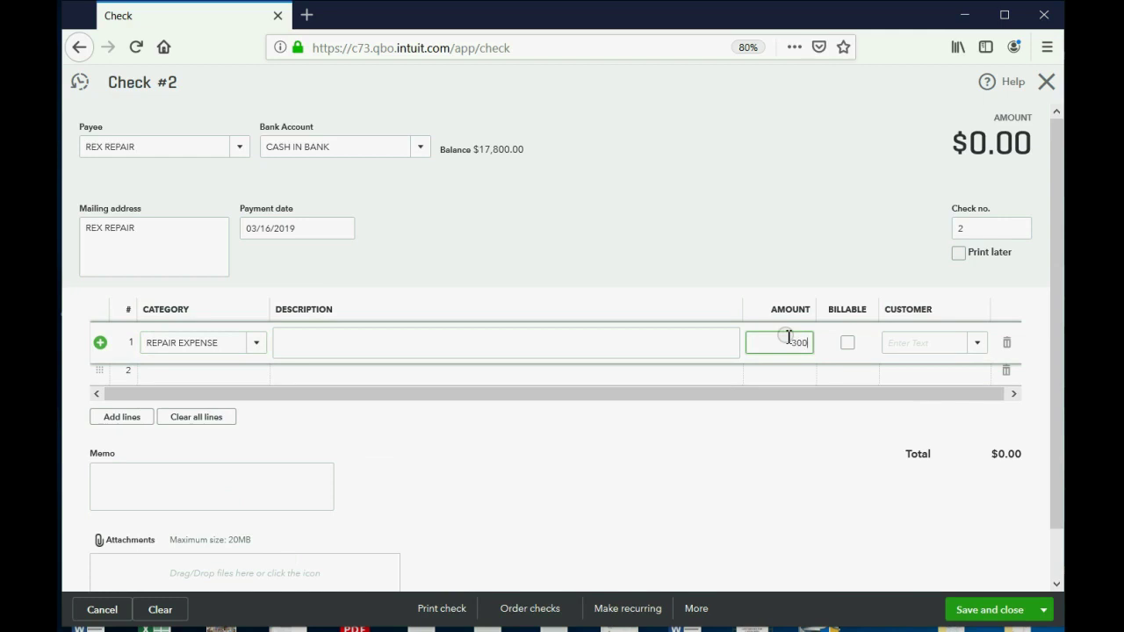
key("Tab")
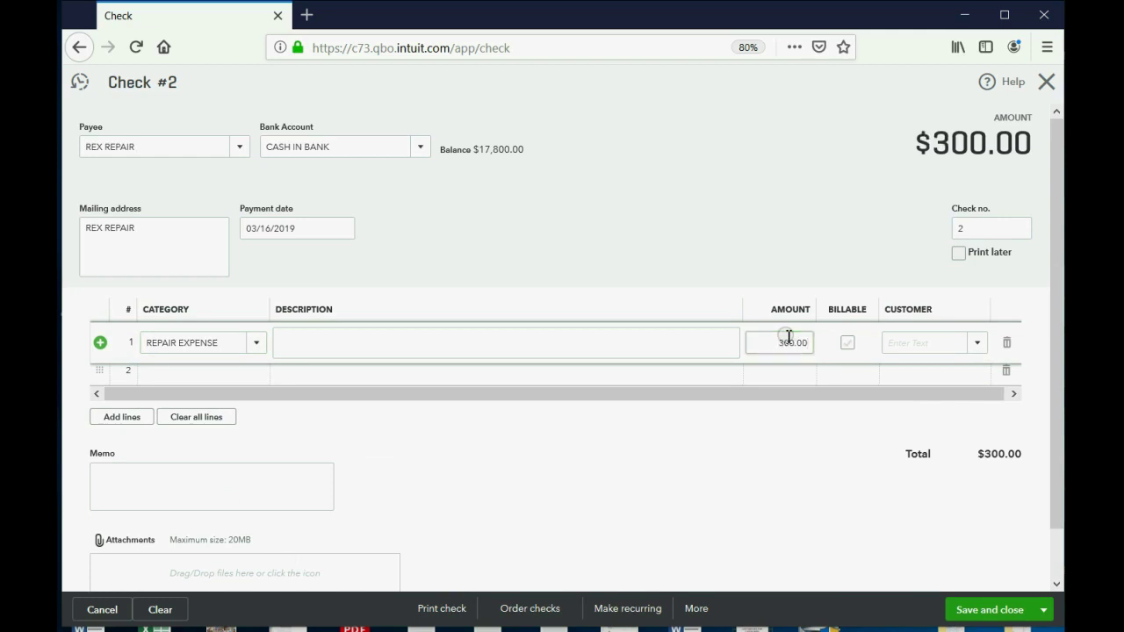
- Mark the repair line not billable, assign it to the 4D tenant, and save the check
left_click(847, 347)
left_click(977, 345)
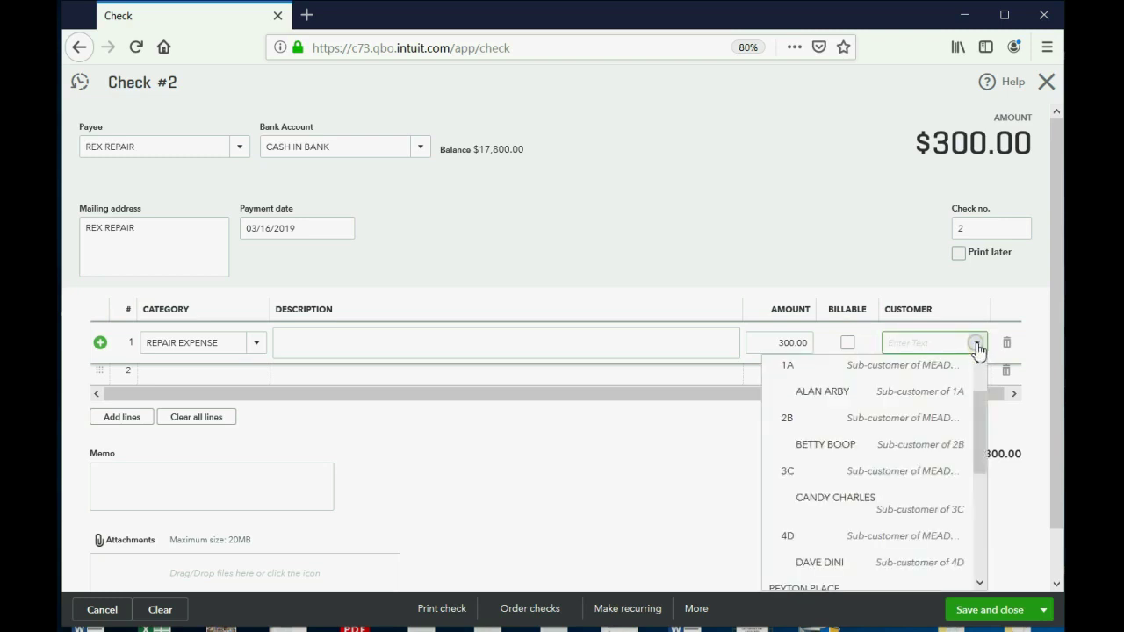
scroll(954, 384, "down", 3)
left_click(917, 439)
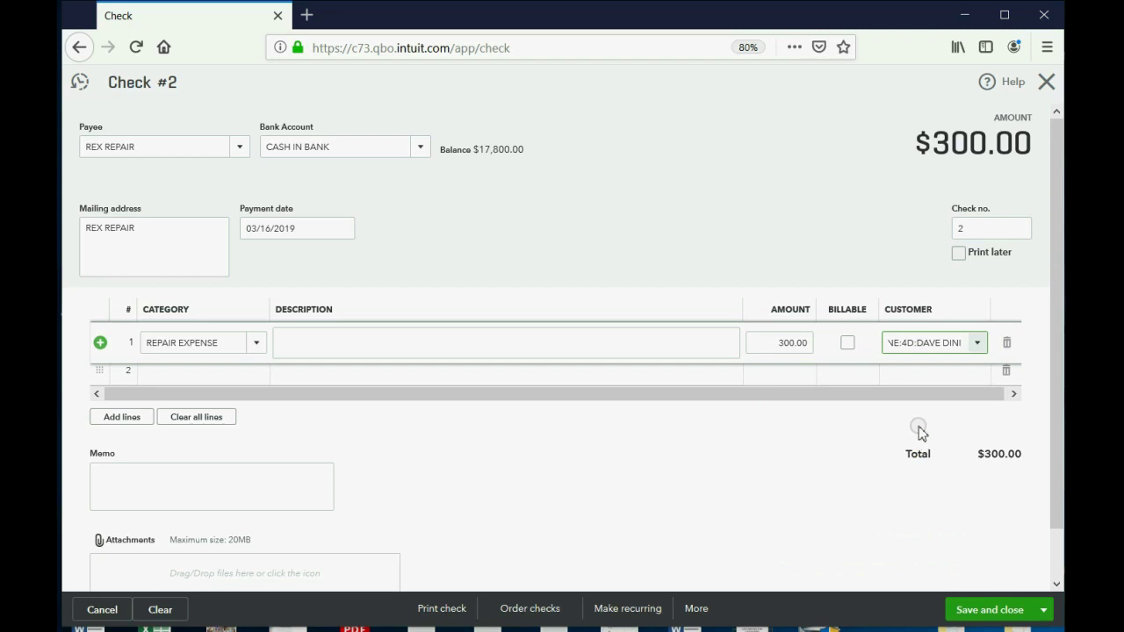
left_click(986, 608)
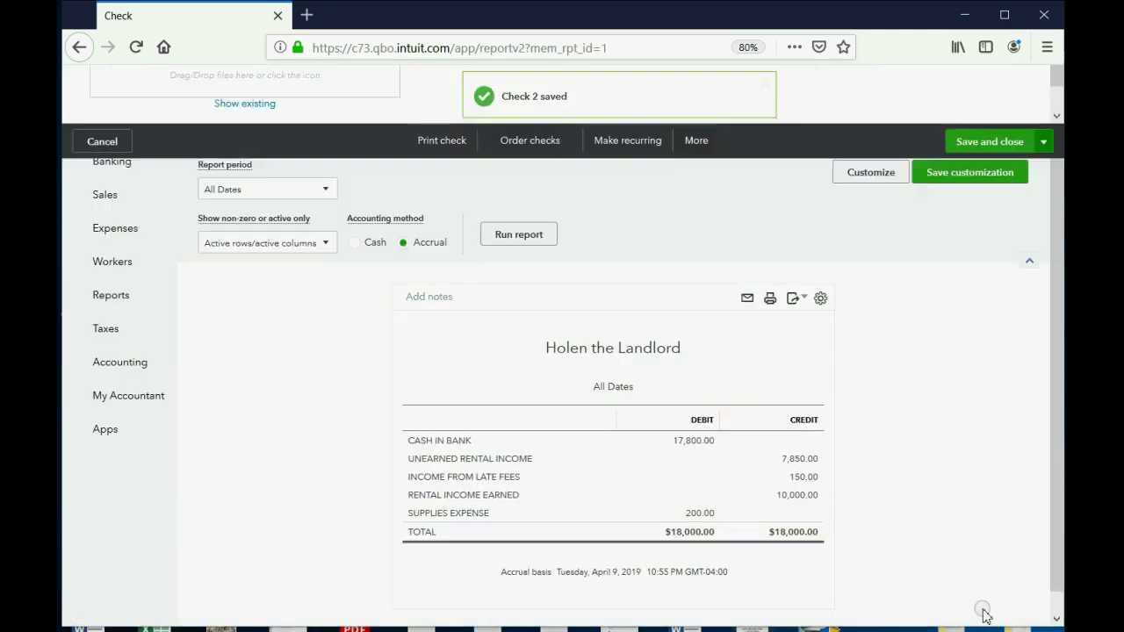
- Drill into the CASH IN BANK 17,500.00 Trial Balance amount to list the Staples and Rex Repair checks
left_click(687, 532)
left_click(695, 515)
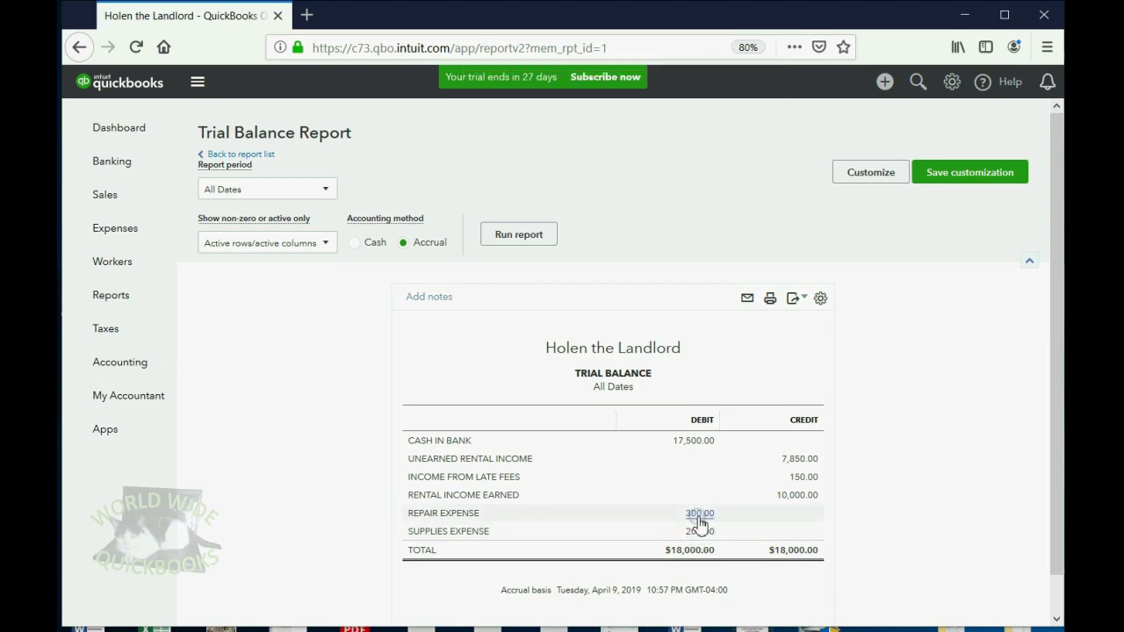
left_click(700, 445)
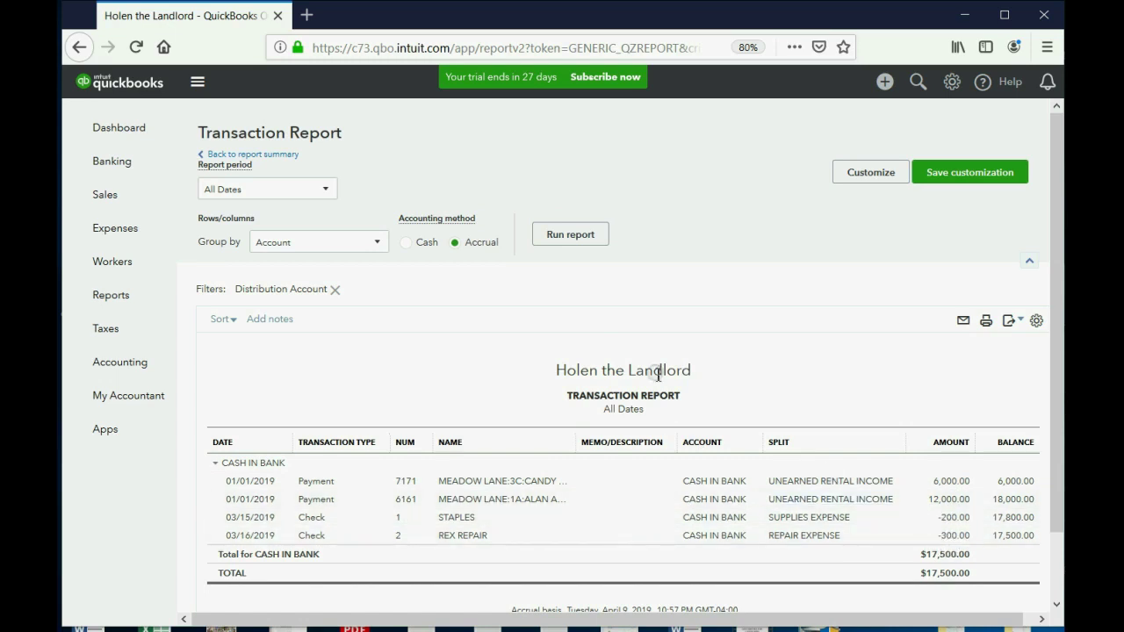
- Run Profit and Loss by Tenant and bring 4D's 300.00 repair expense into view
left_click(117, 233)
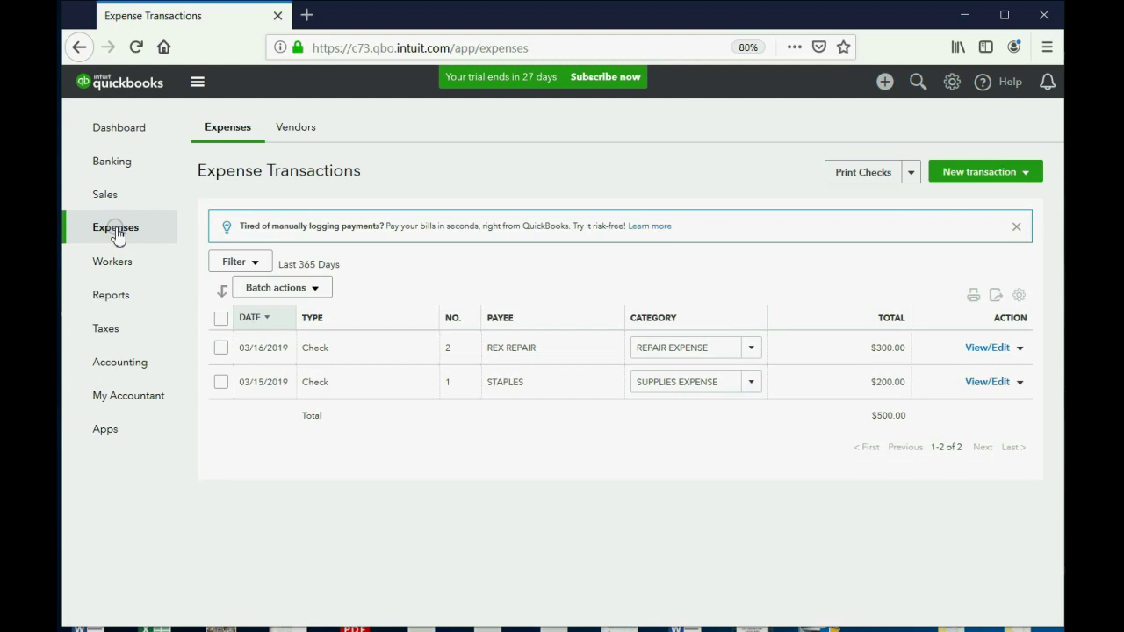
left_click(115, 297)
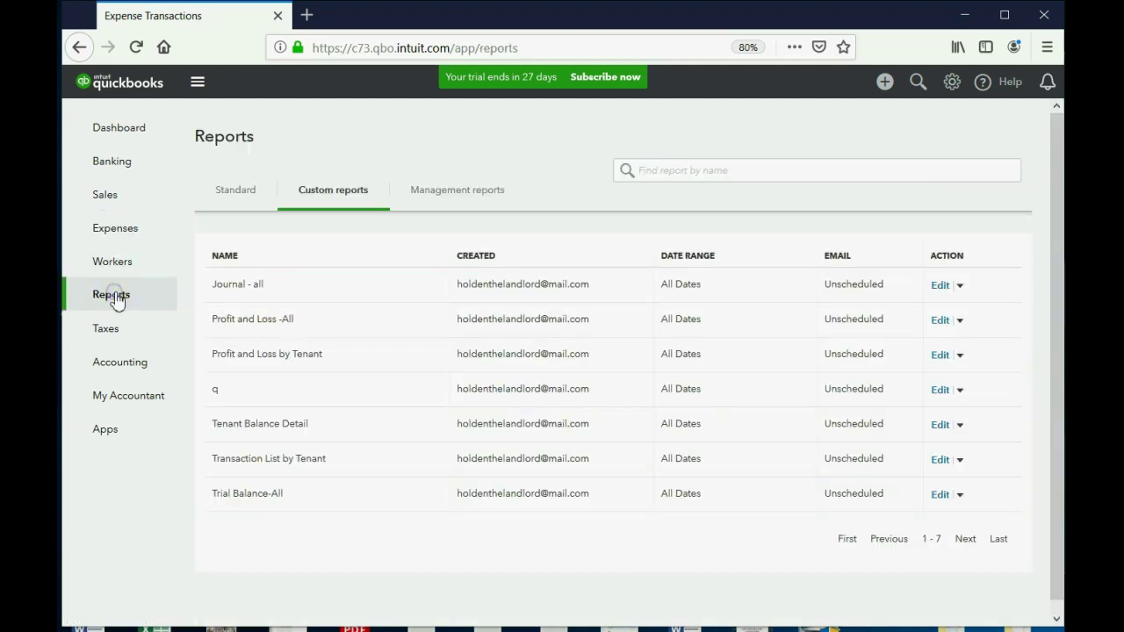
left_click(253, 358)
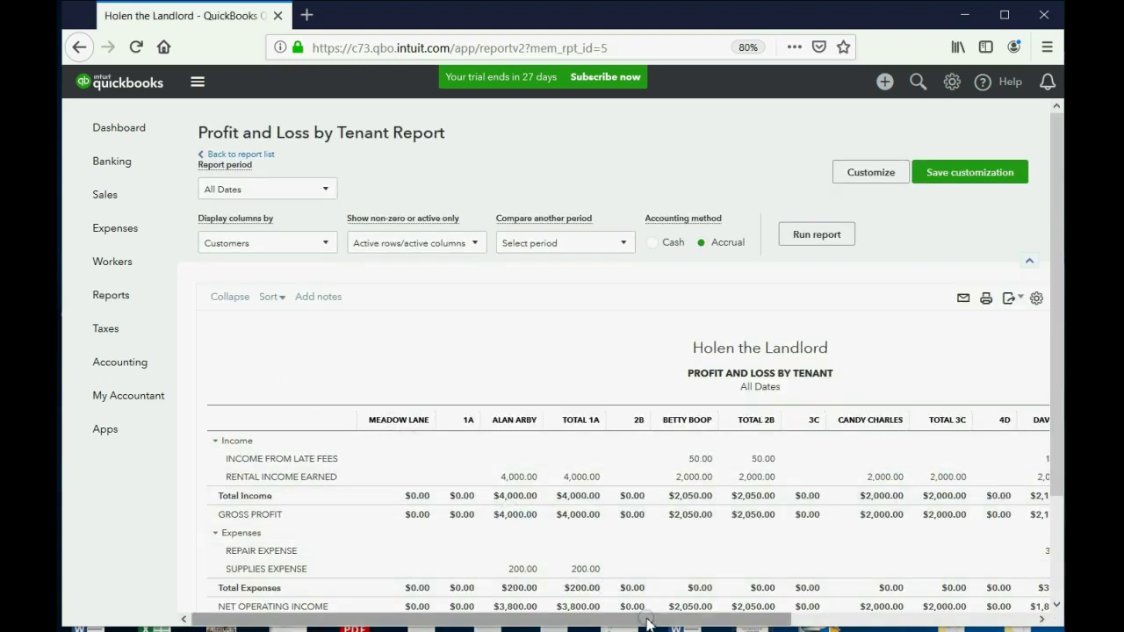
left_click_drag(643, 619, 799, 617)
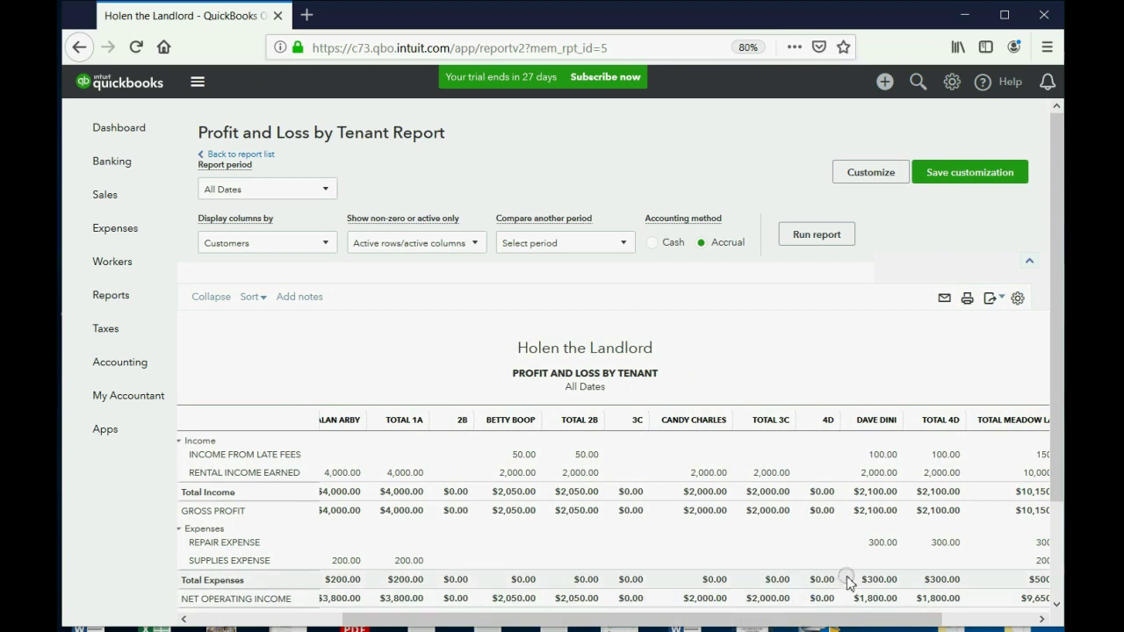
left_click(893, 475)
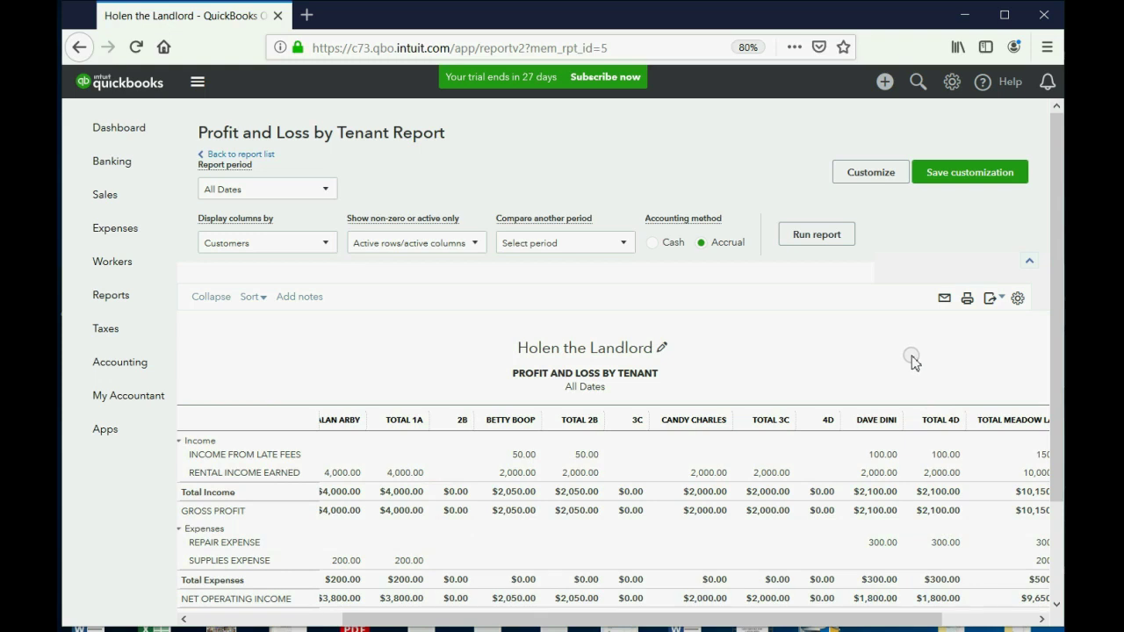
- Run Tenant Balance Detail and scroll to 4D, whose balance is still $2,100.00
left_click(110, 301)
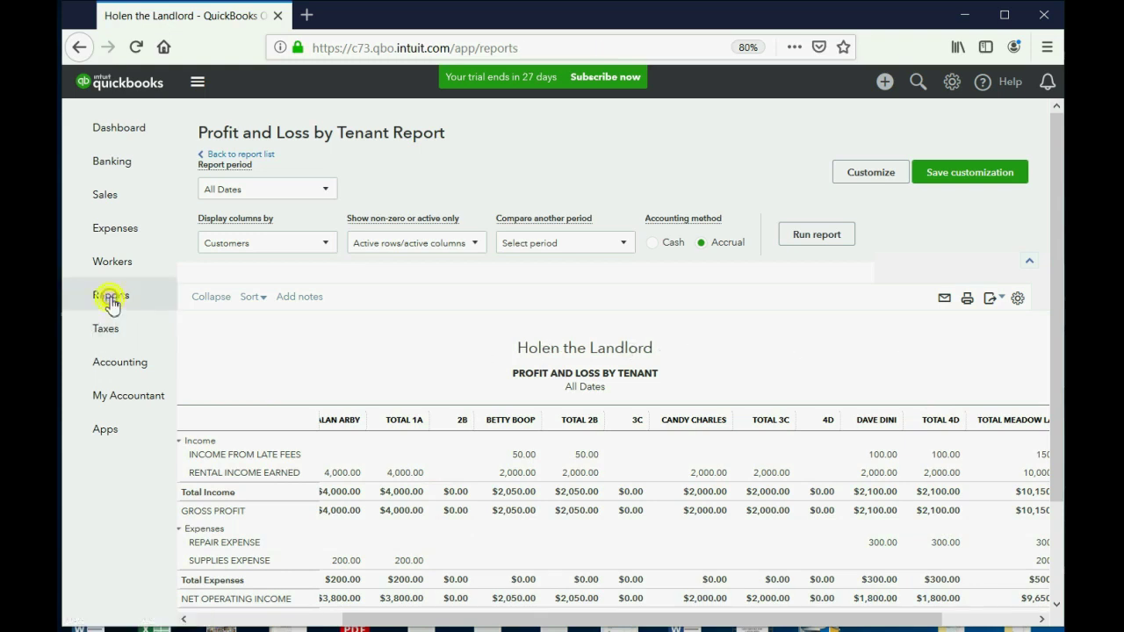
left_click(239, 425)
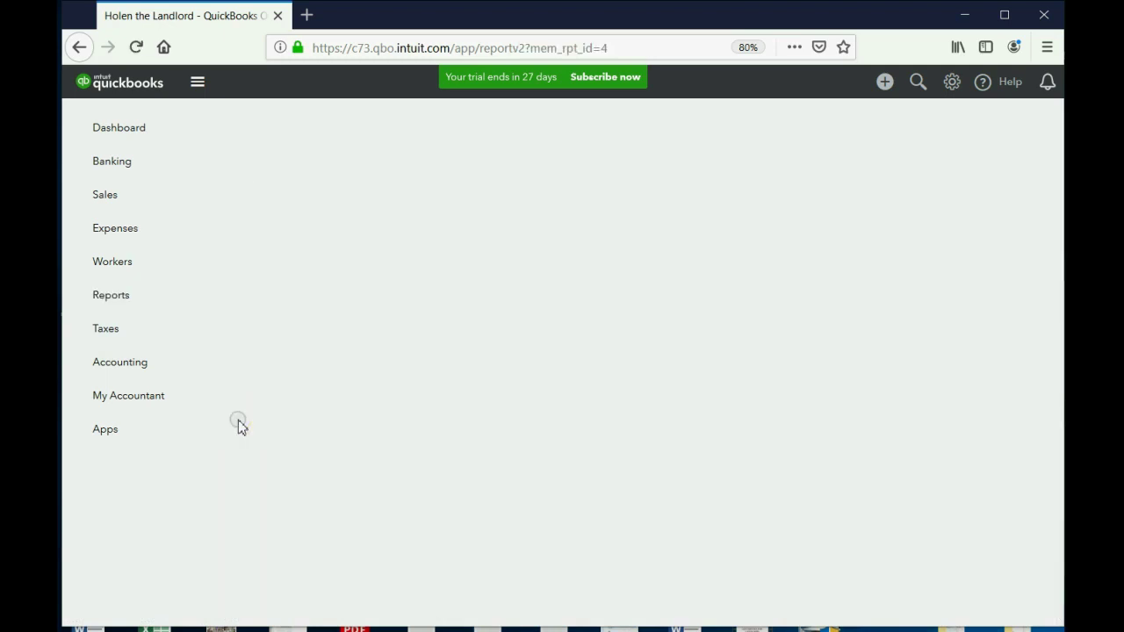
scroll(644, 500, "down", 2)
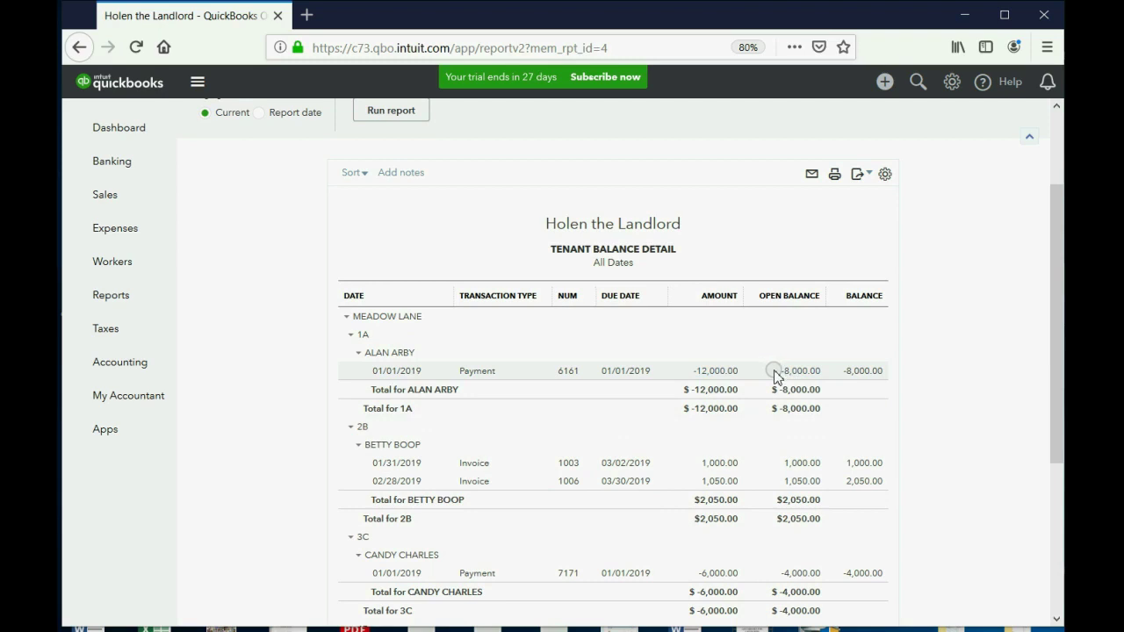
scroll(775, 376, "down", 5)
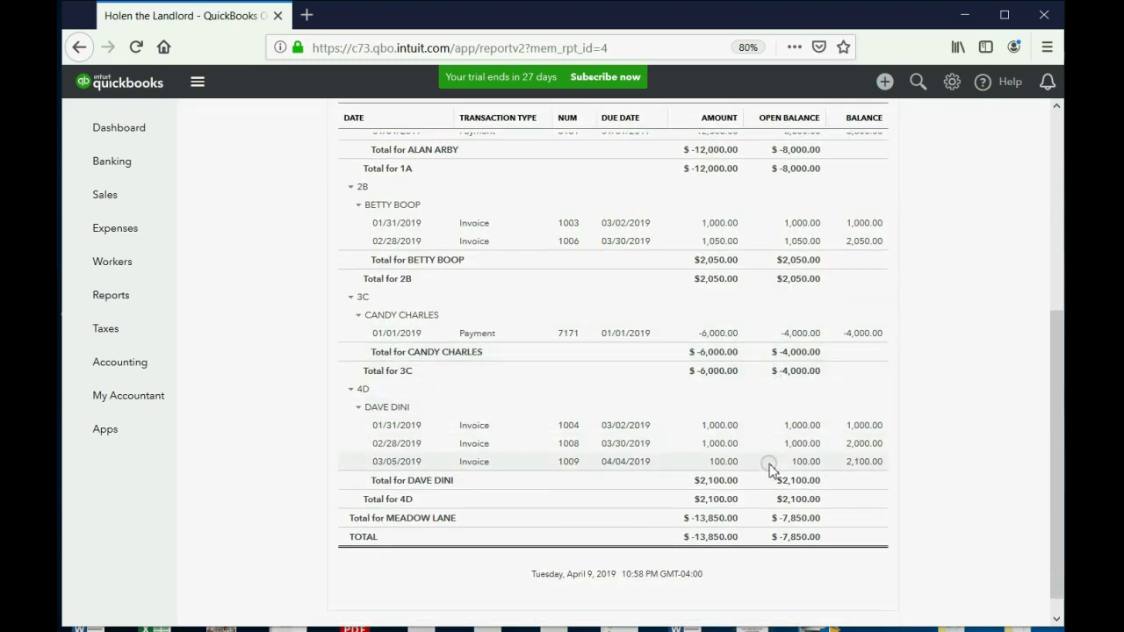